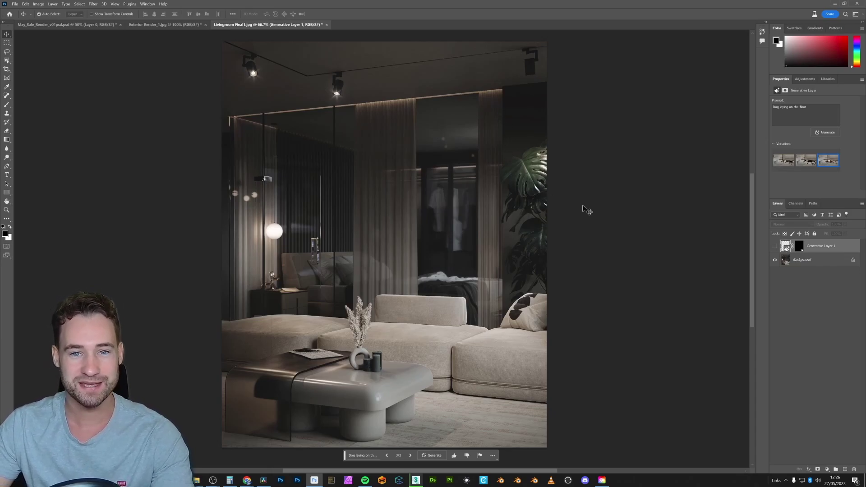
Show Generative Layer 1 so the brown-and-white dog appears on the floor before the sofa.
left_click(775, 246)
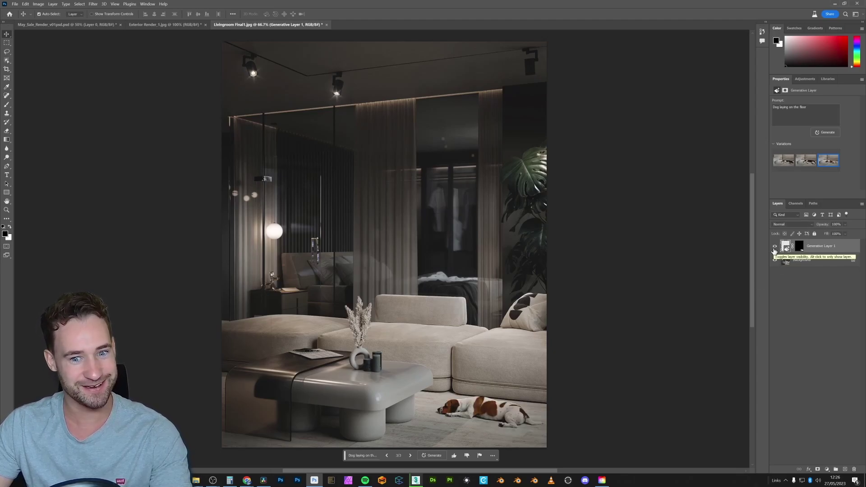
scroll(496, 321, "down", 2)
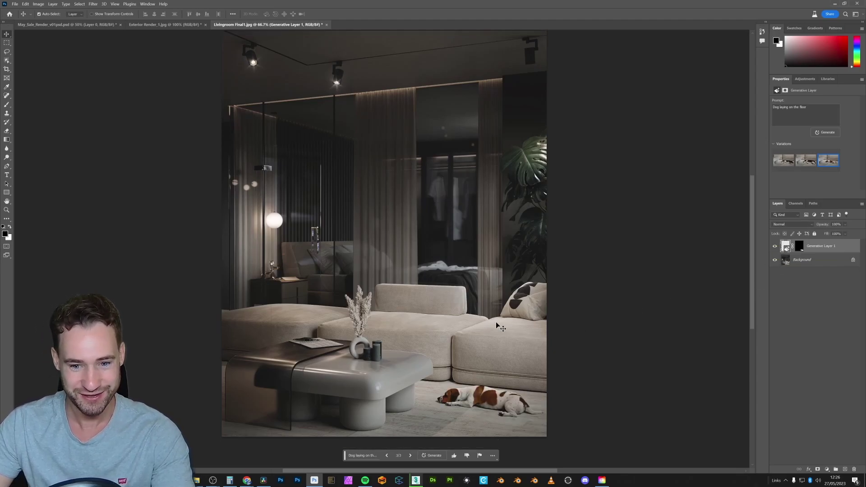
scroll(496, 321, "up", 5)
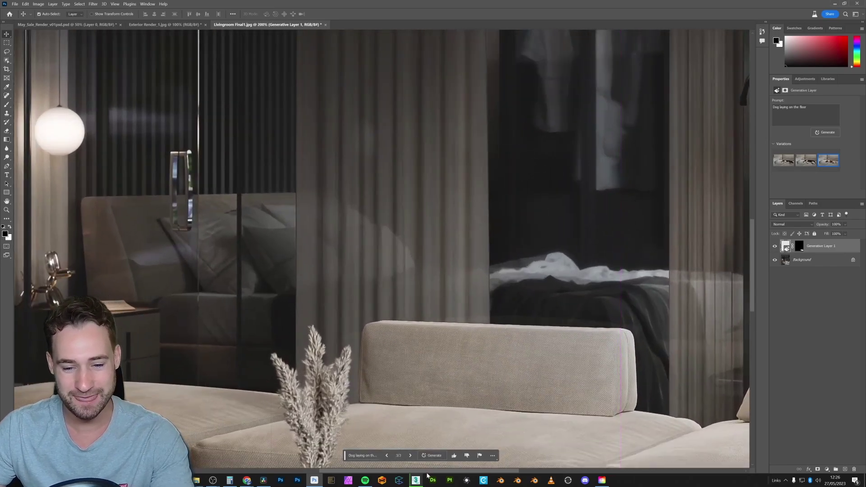
scroll(489, 364, "down", 10)
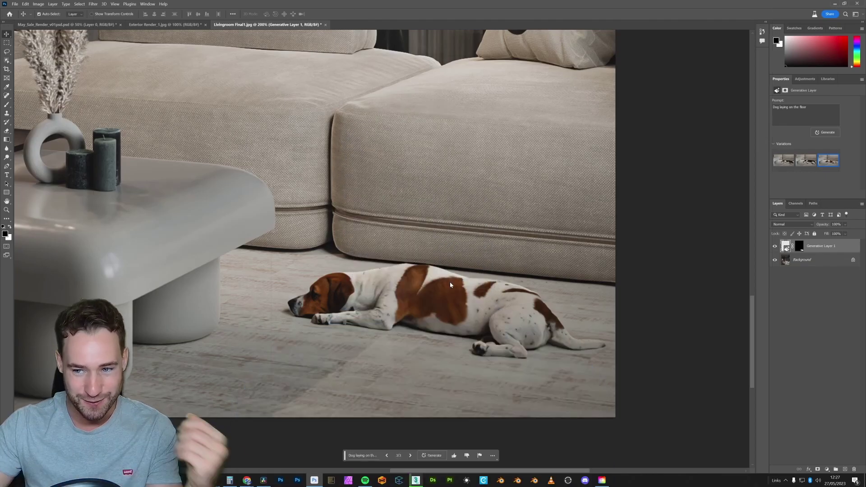
left_click(806, 160)
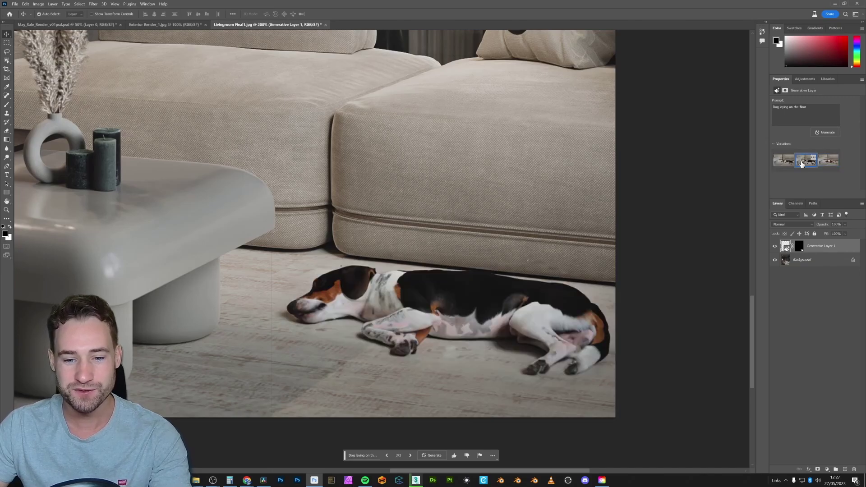
left_click(822, 166)
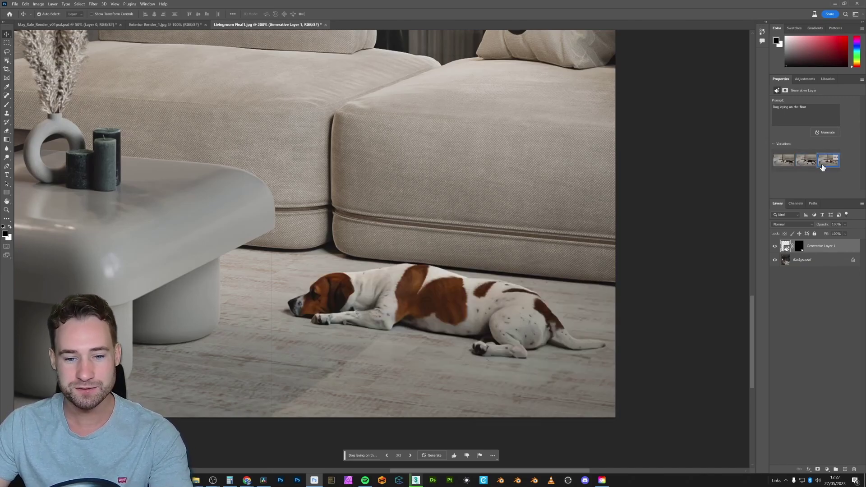
left_click(784, 160)
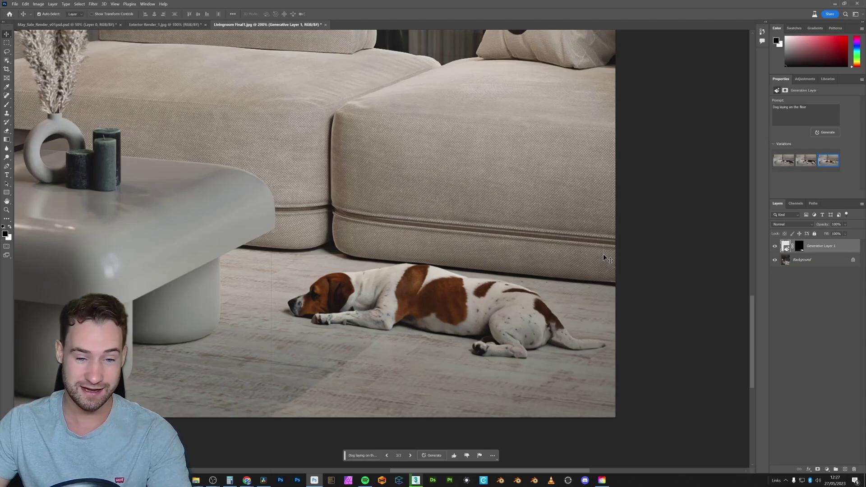
left_click(774, 247, "alt")
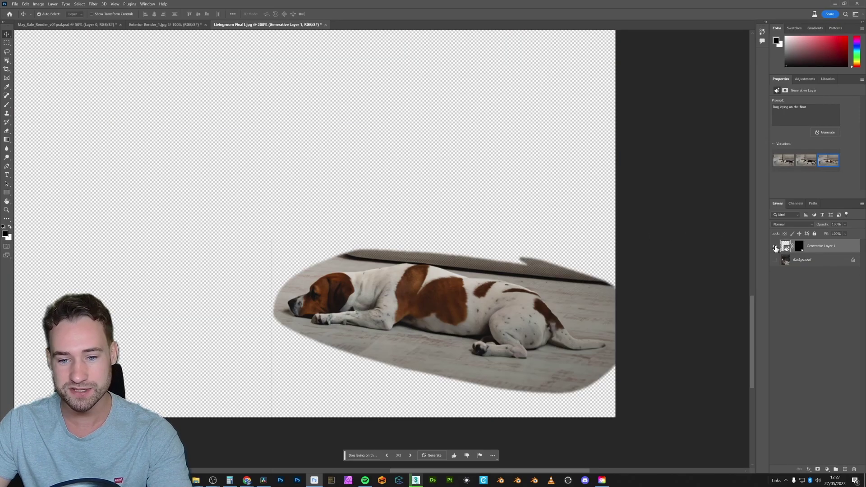
left_click(774, 247, "alt")
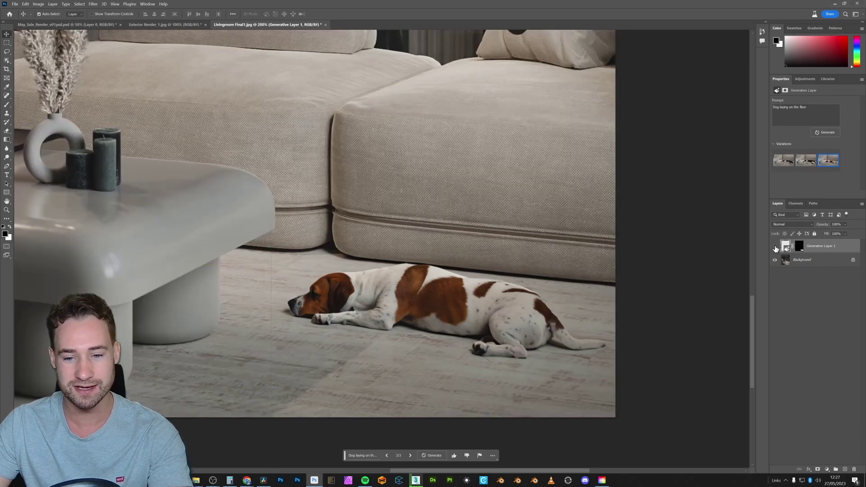
left_click(775, 246)
left_click(775, 246)
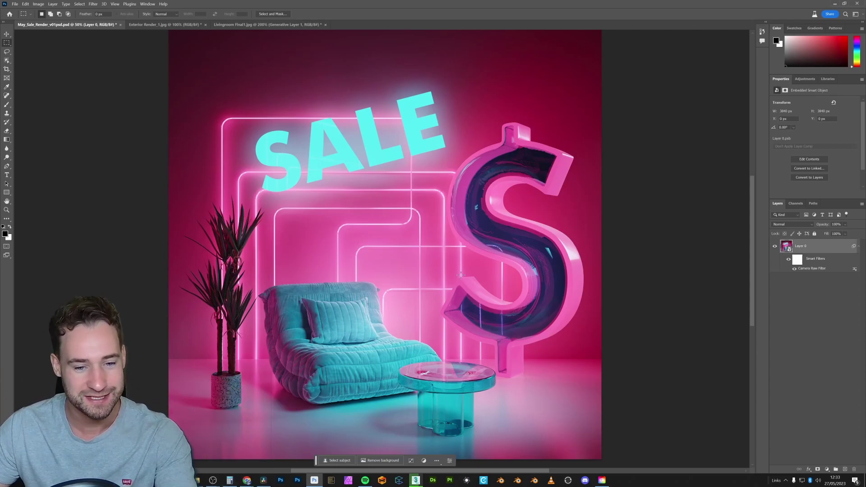
Zoom the sale render to 100% and marquee a rectangle over the turquoise chair seat.
scroll(423, 236, "down", 3)
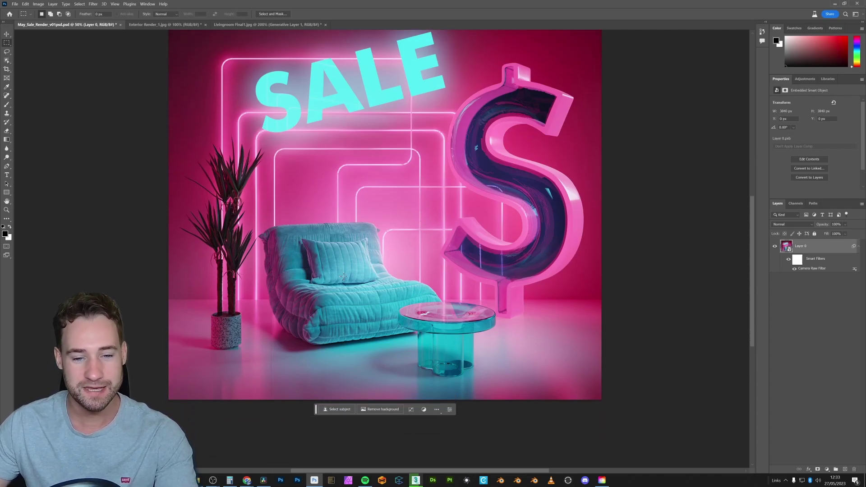
key("ctrl+1")
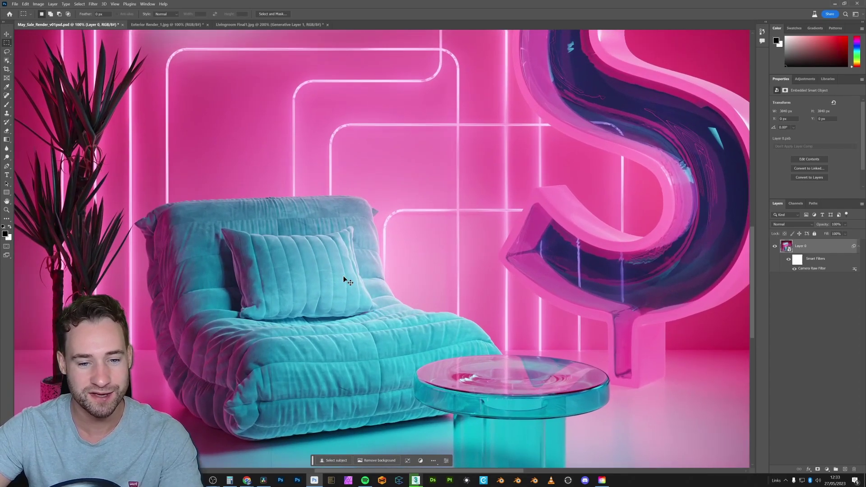
key("ctrl+plus")
key("ctrl+minus")
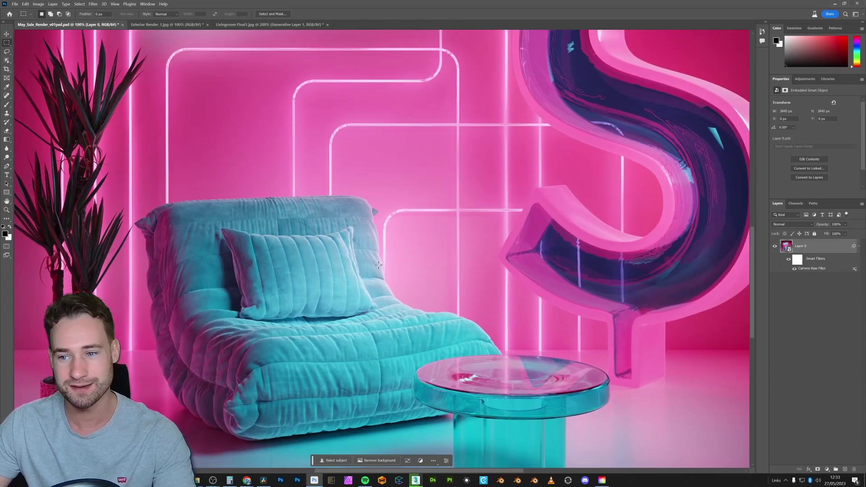
left_click_drag(258, 288, 393, 346)
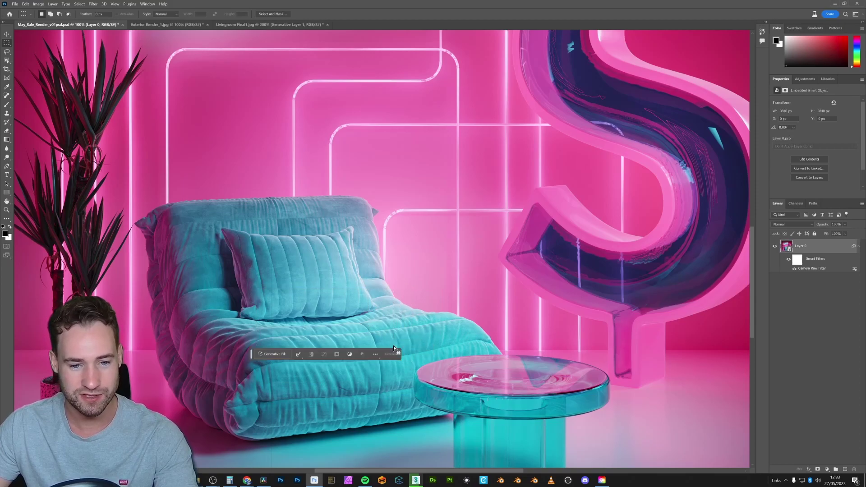
Generate 'A cat curled up' in the chair-seat selection with Generative Fill.
left_click(337, 354)
type("A ca")
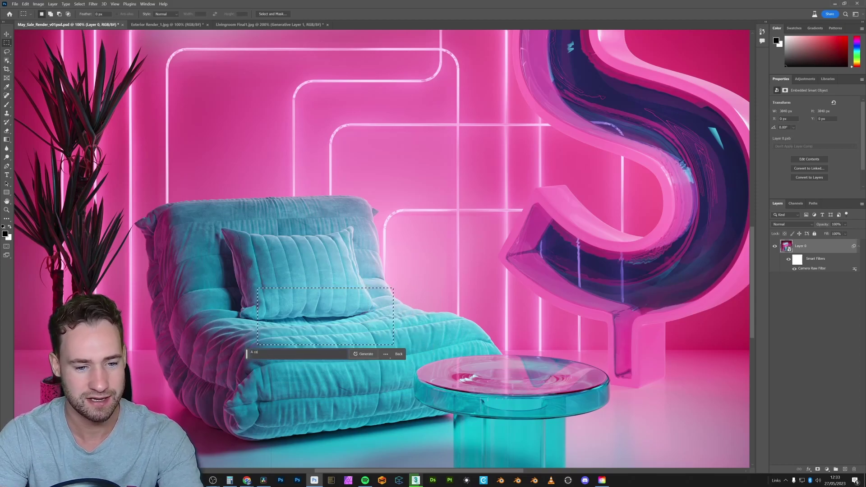
type("t curled up")
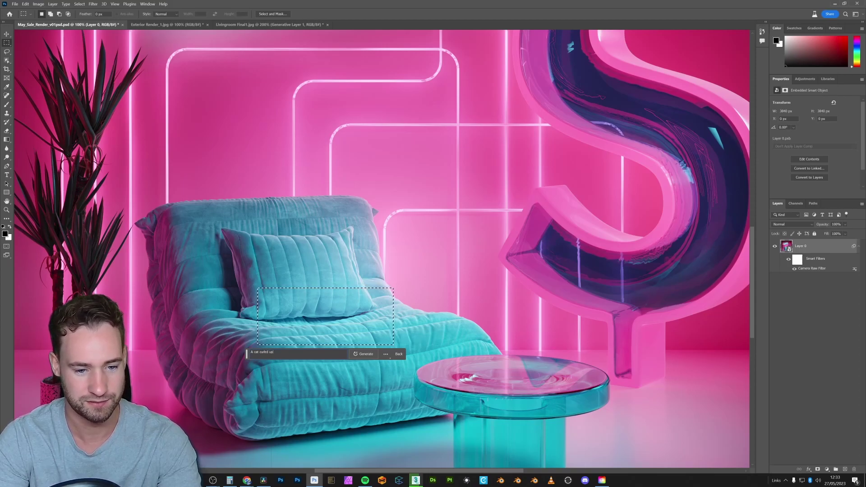
key("Return")
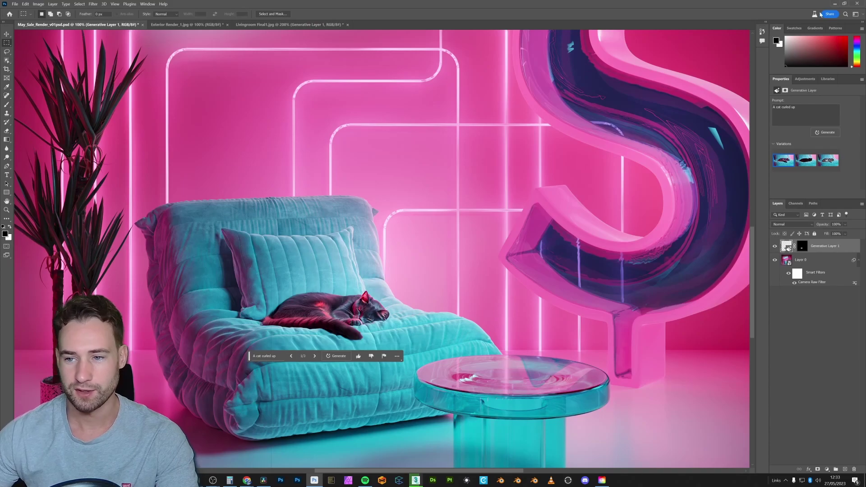
Compare the black, tabby and dark cat variations in Properties.
left_click(810, 161)
left_click(823, 164)
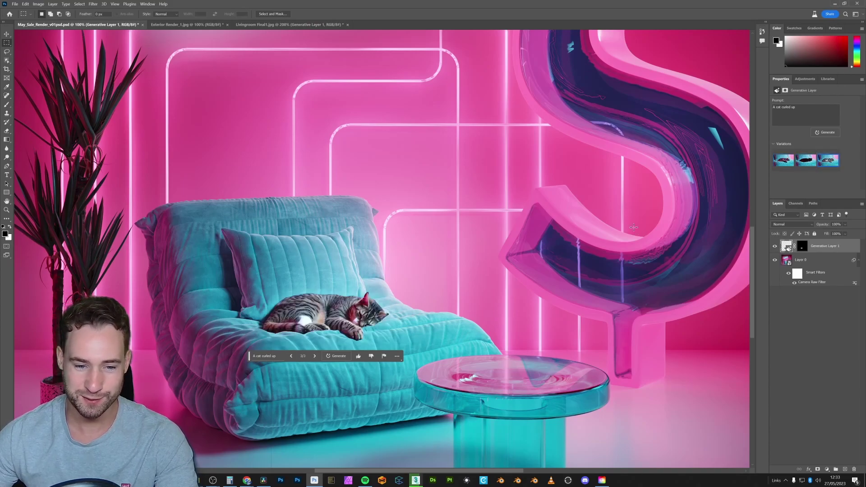
left_click(783, 161)
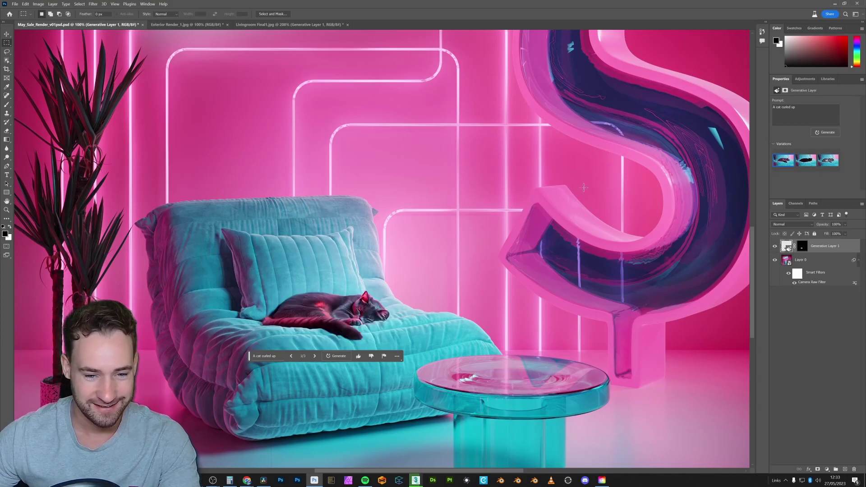
scroll(427, 279, "down", 1)
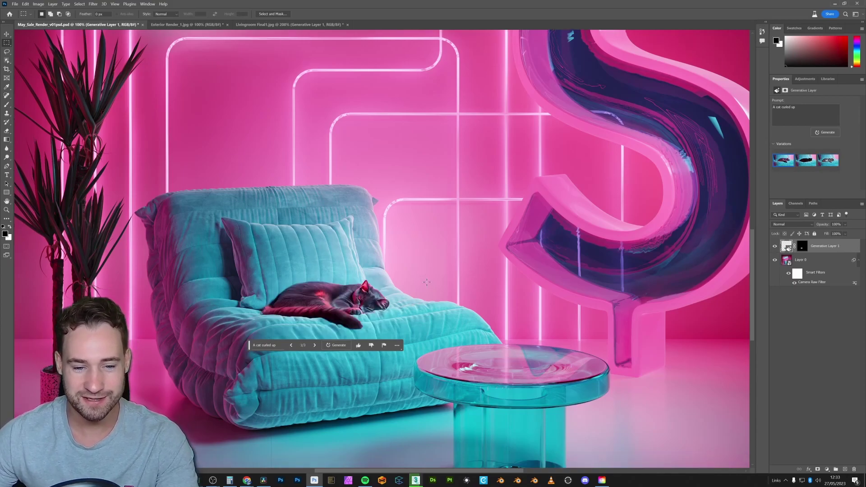
left_click(828, 163)
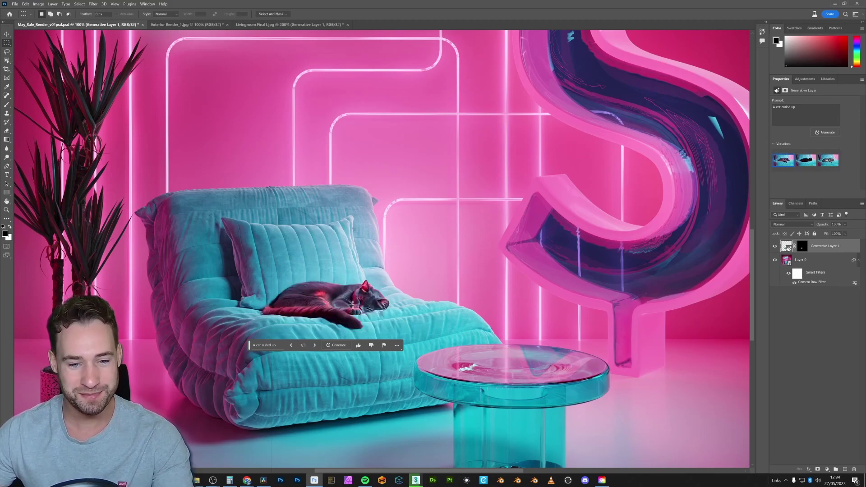
Generate more cat variations and keep the reddish-grey sleeping cat.
left_click(336, 345)
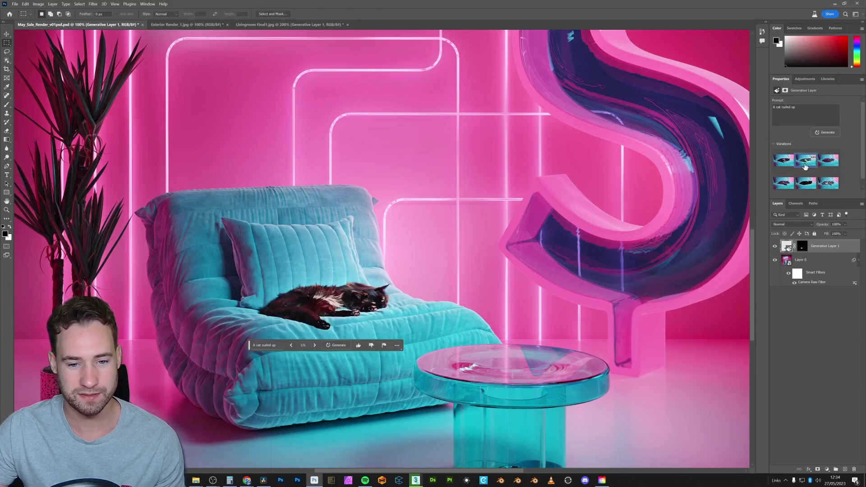
left_click(805, 167)
left_click(826, 168)
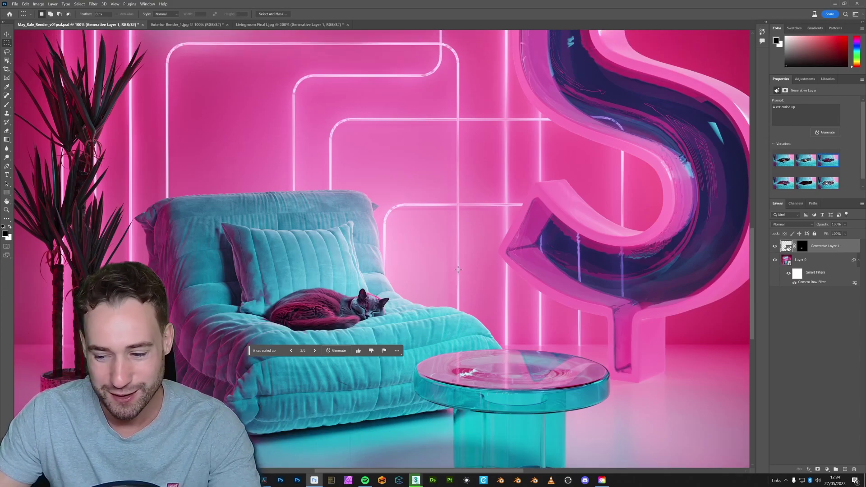
Zoom out, move the task bar aside, and marquee the space above the glass side table.
key("ctrl+minus")
key("ctrl+minus")
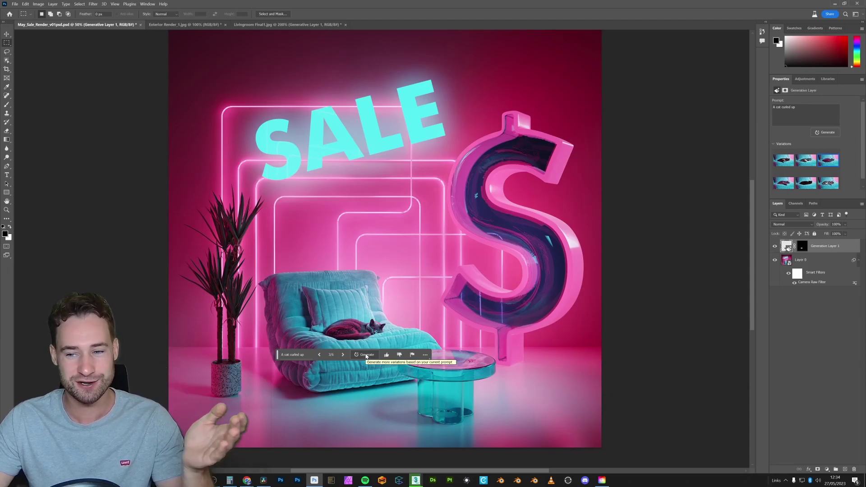
scroll(366, 357, "down", 1)
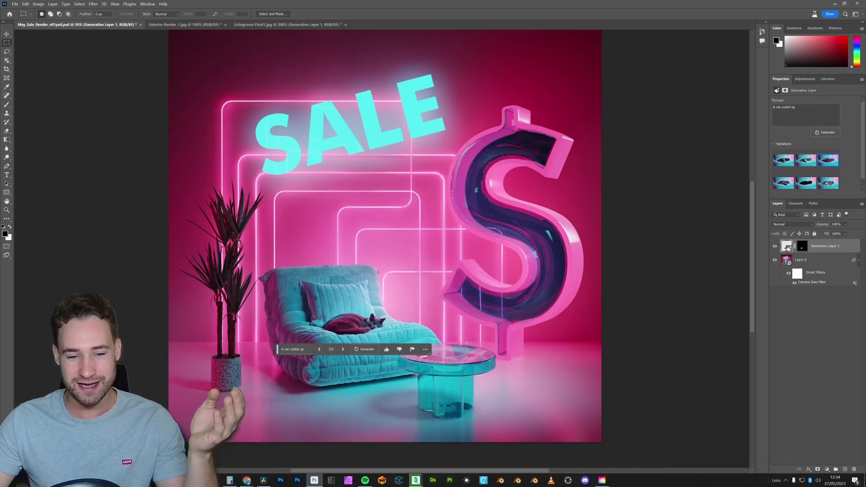
left_click_drag(276, 352, 317, 456)
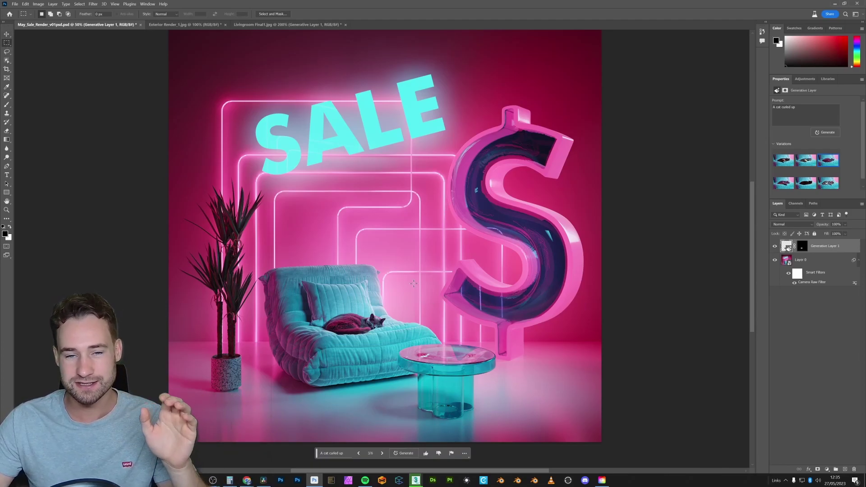
left_click_drag(414, 278, 482, 364)
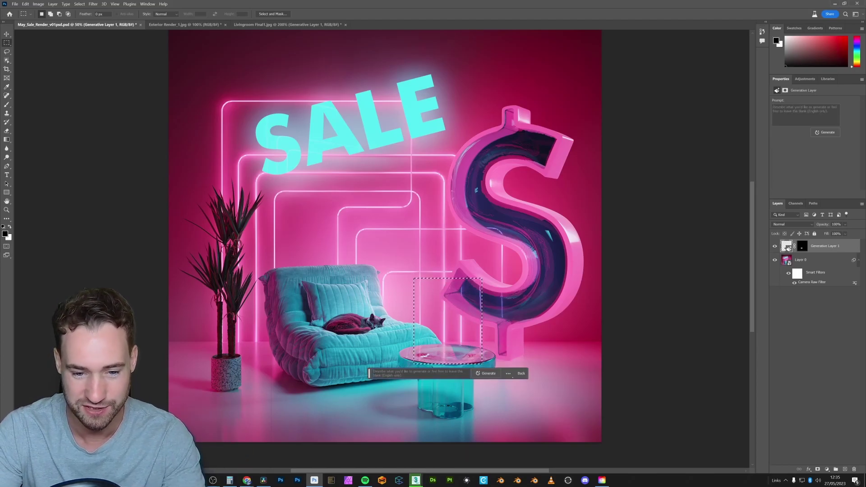
Generate 'a mug' on the glass side table and keep the blue mug variation.
key("Return")
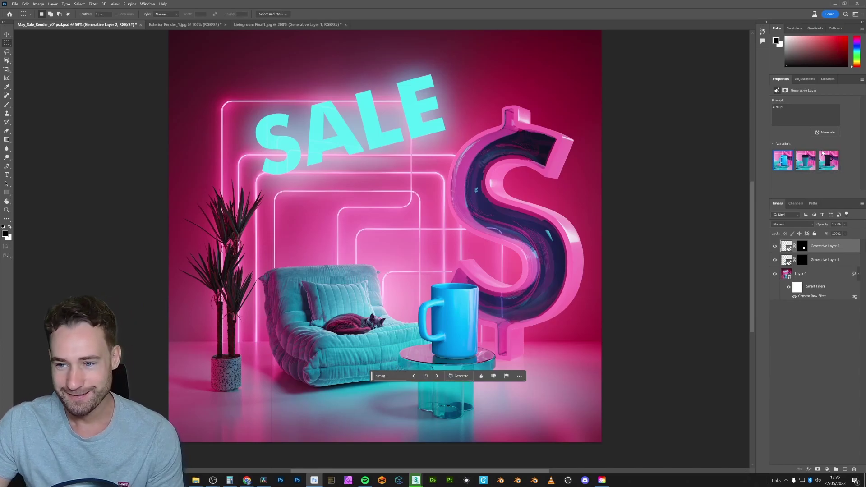
left_click(832, 167)
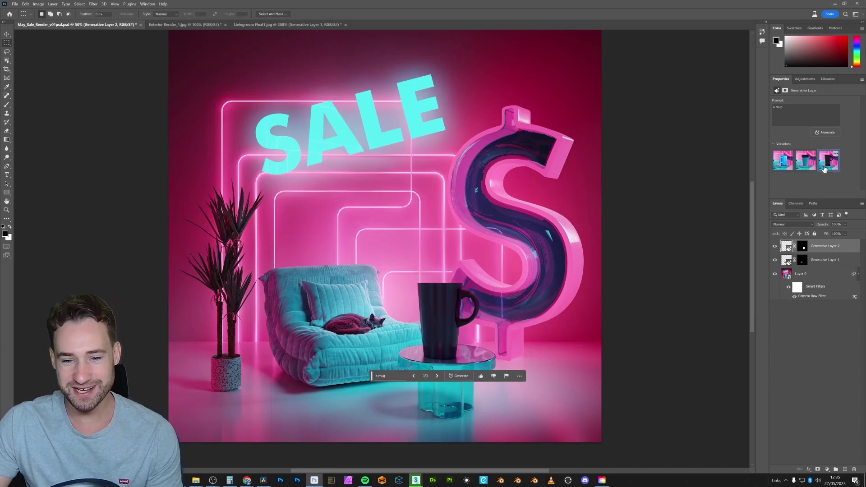
left_click(785, 167)
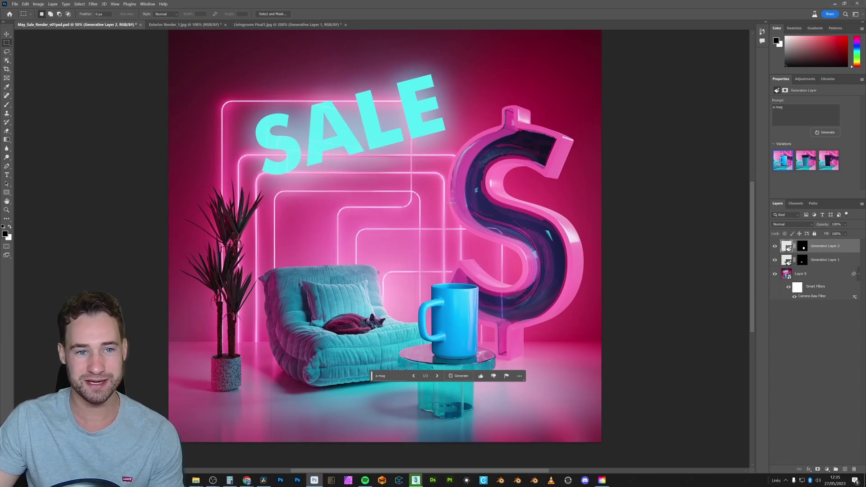
Switch to the Exterior Render_1.jpg document showing the black cabin on the hill.
left_click(203, 25)
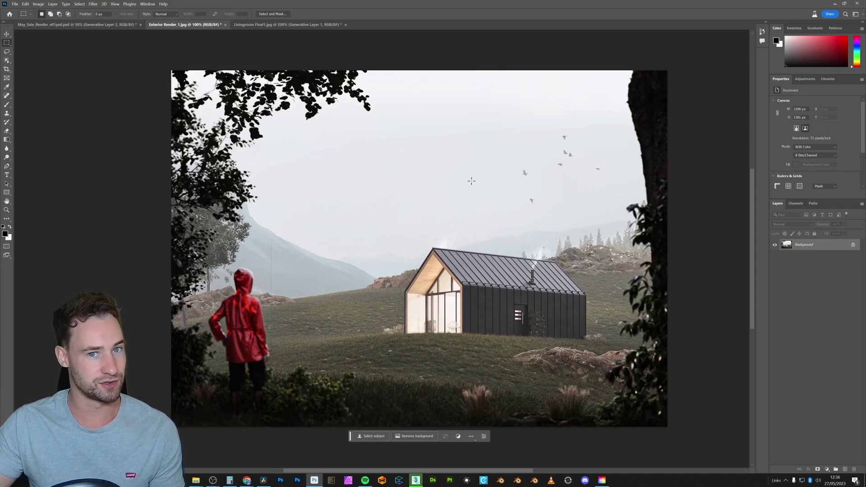
Marquee an empty sky patch, generate 'small birds flying in the distance', and keep the third variation.
left_click_drag(507, 151, 428, 204)
left_click(406, 213)
type("small")
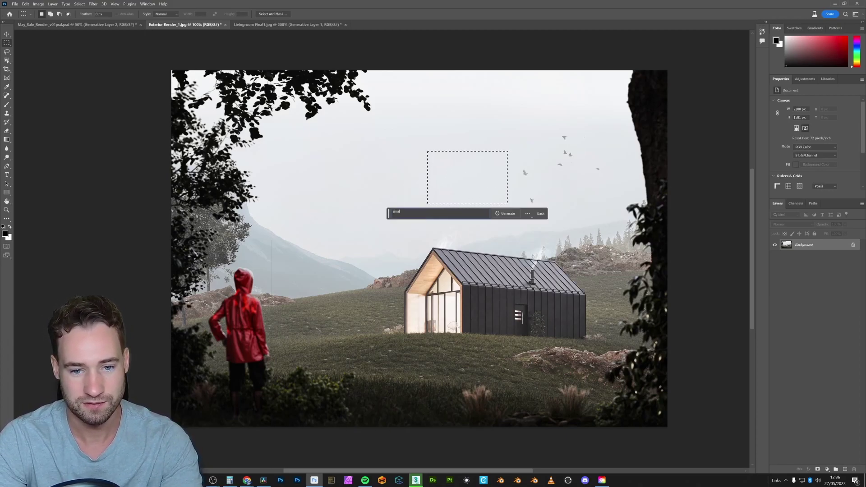
type(" birds flying in the distance")
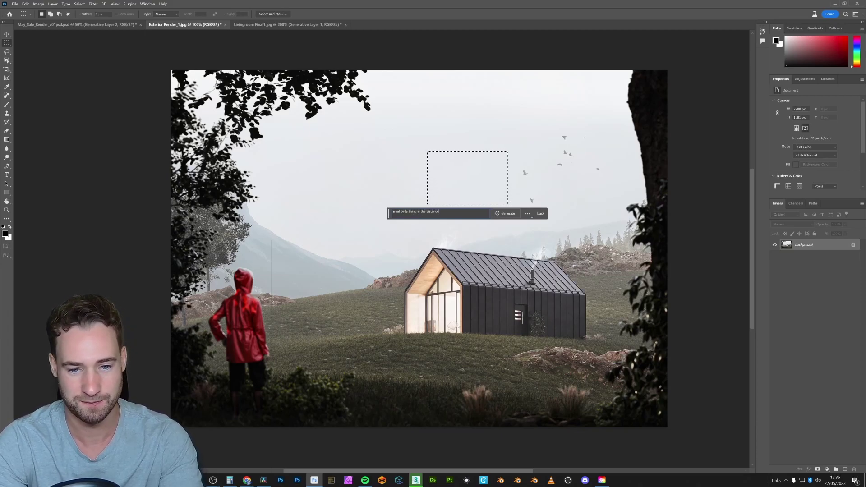
key("Return")
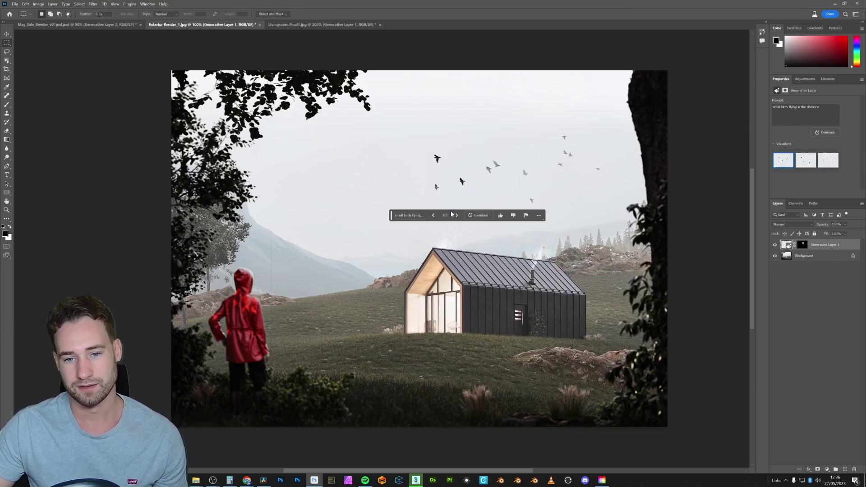
left_click(809, 167)
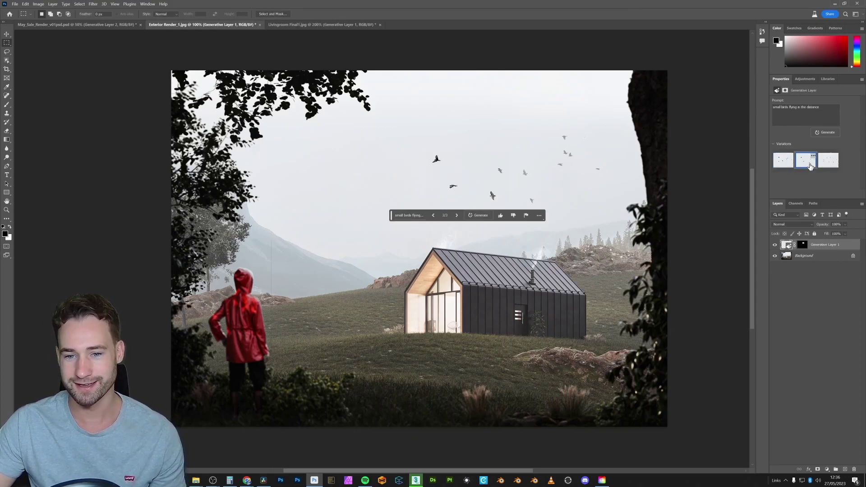
left_click(828, 160)
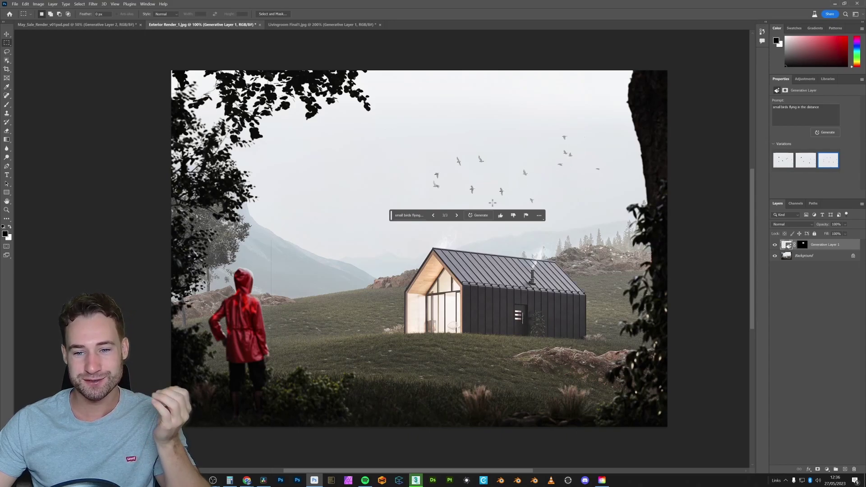
Marquee the upper-right sky and generate 'black tree branches' with Generative Fill.
left_click_drag(392, 220, 391, 265)
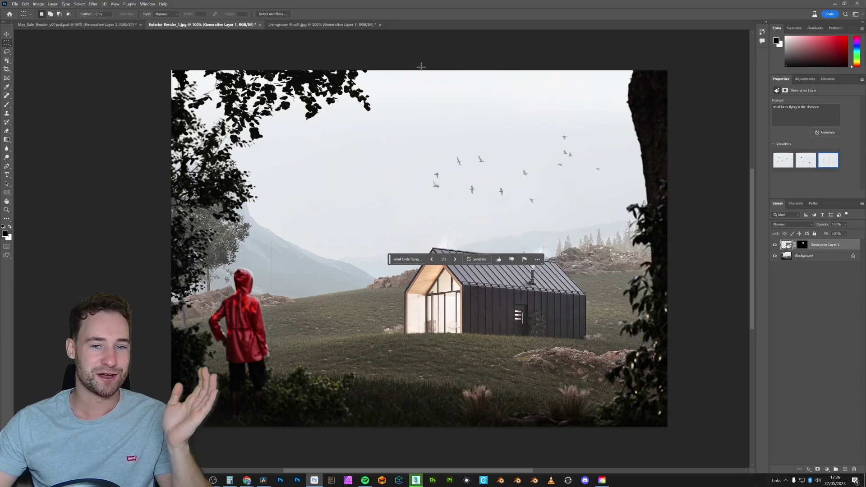
left_click_drag(408, 68, 657, 131)
left_click(480, 139)
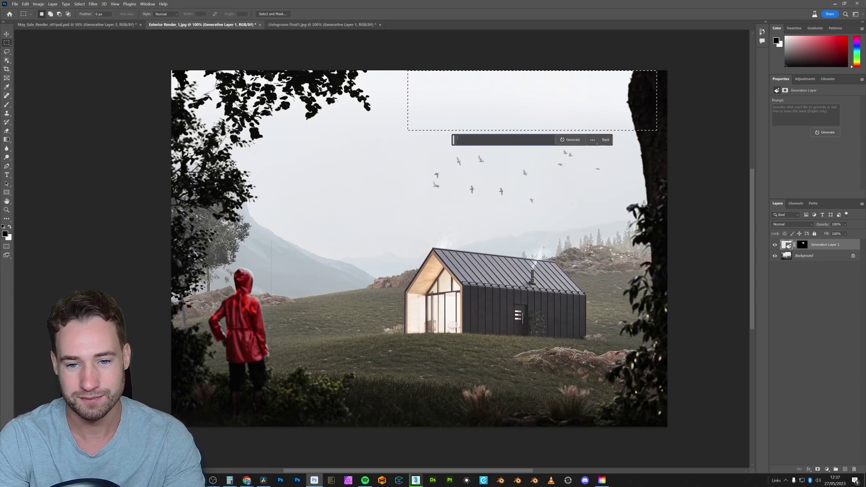
type("black tree branches")
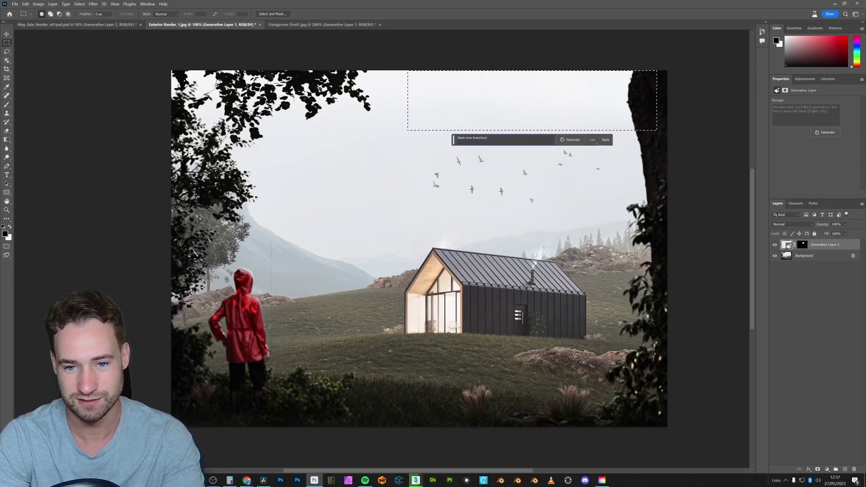
key("Return")
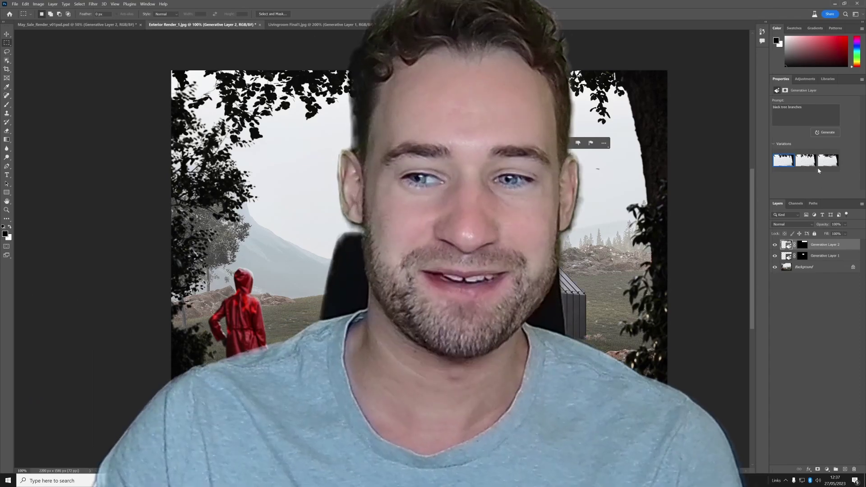
Compare the branch variations and settle on the first one.
left_click(811, 163)
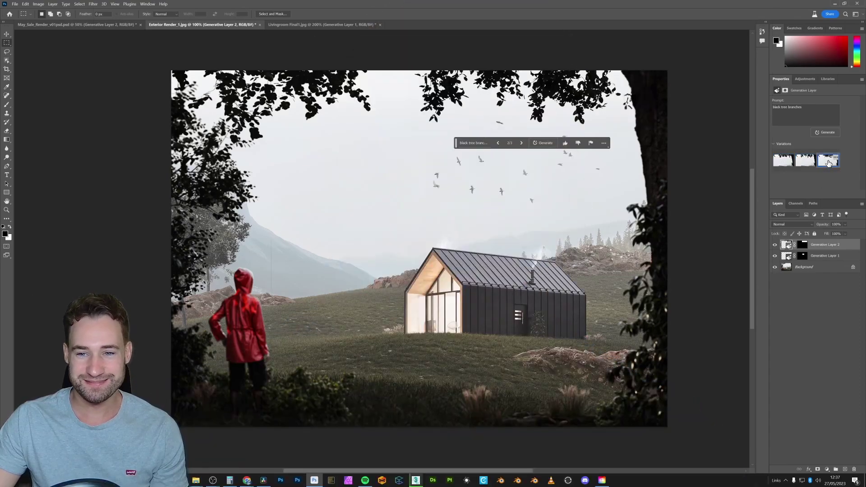
left_click(785, 162)
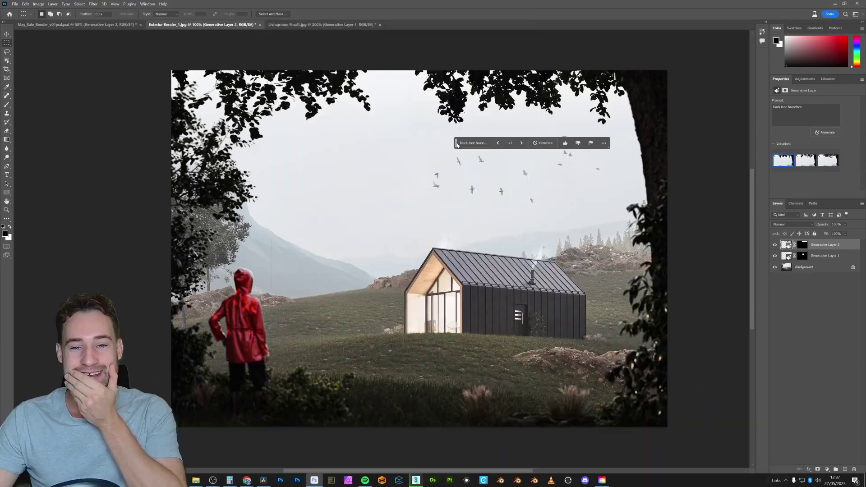
left_click_drag(456, 143, 346, 440)
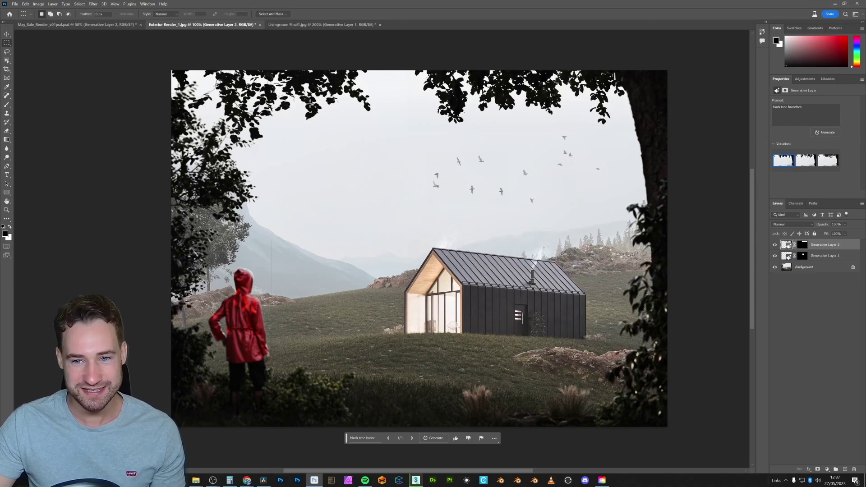
left_click(806, 160)
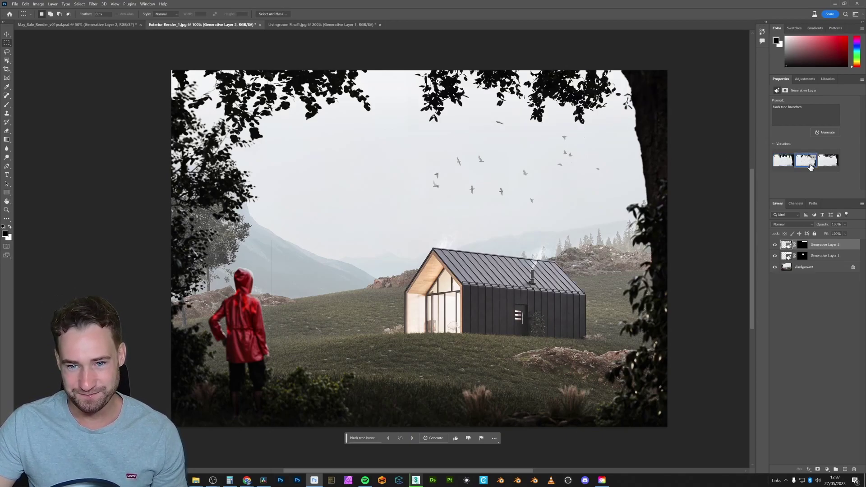
left_click(783, 163)
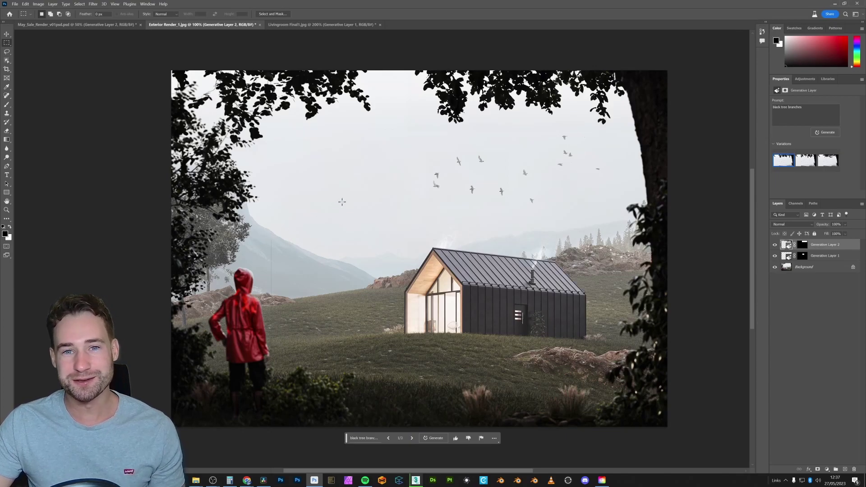
Select the area above the red hood and, after undoing a first attempt, prompt 'crown'.
left_click_drag(260, 278, 228, 258)
left_click(189, 286)
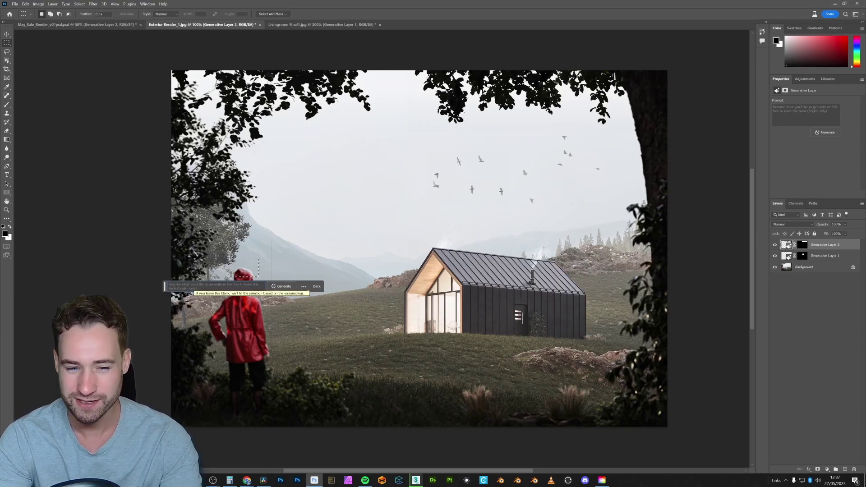
type("a")
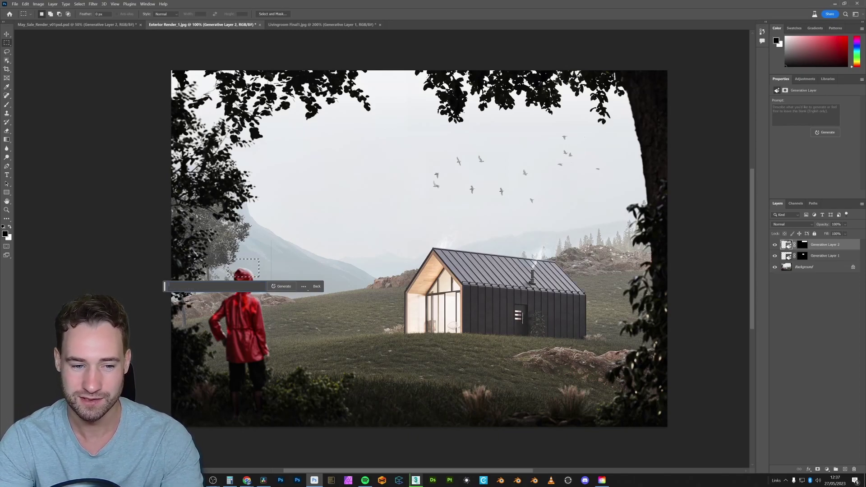
type("a person wearing a crown")
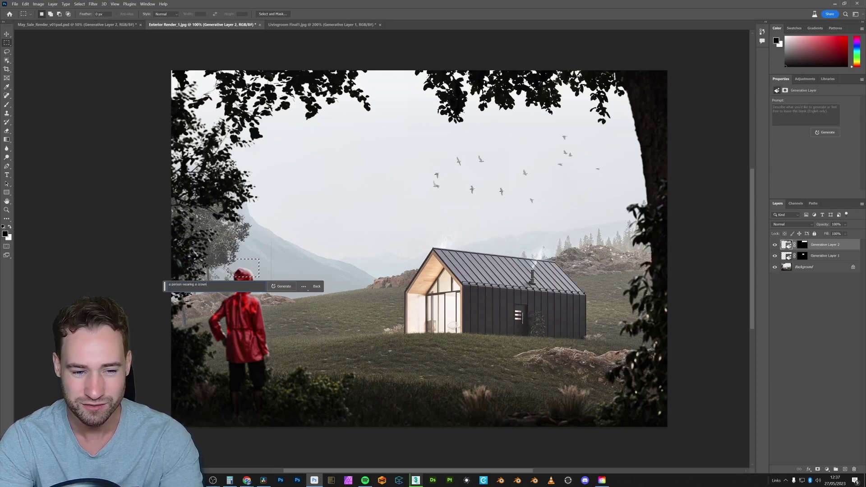
key("Escape")
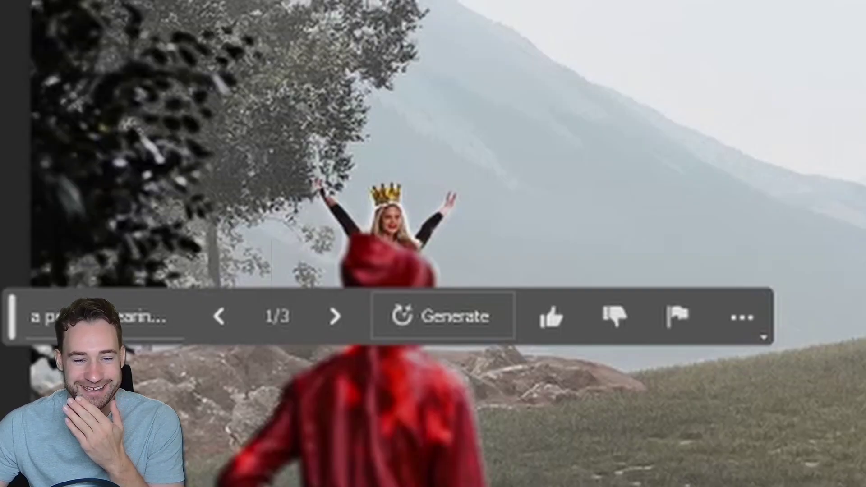
key("ctrl+z")
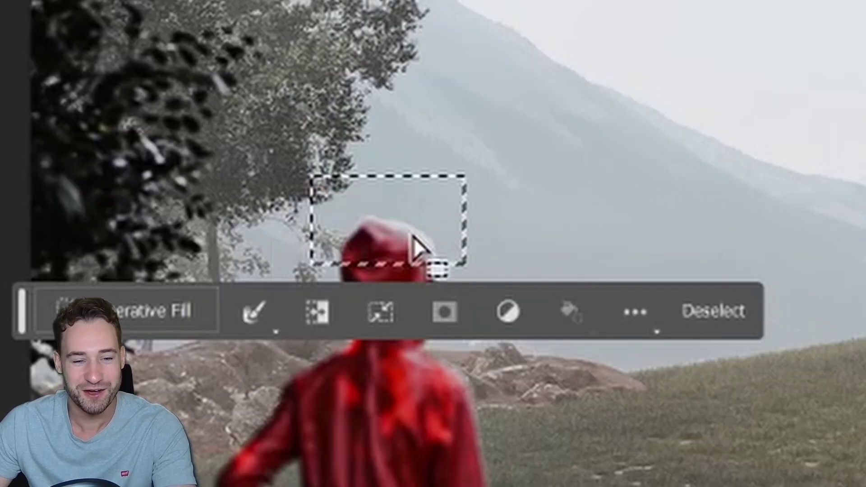
left_click(193, 300)
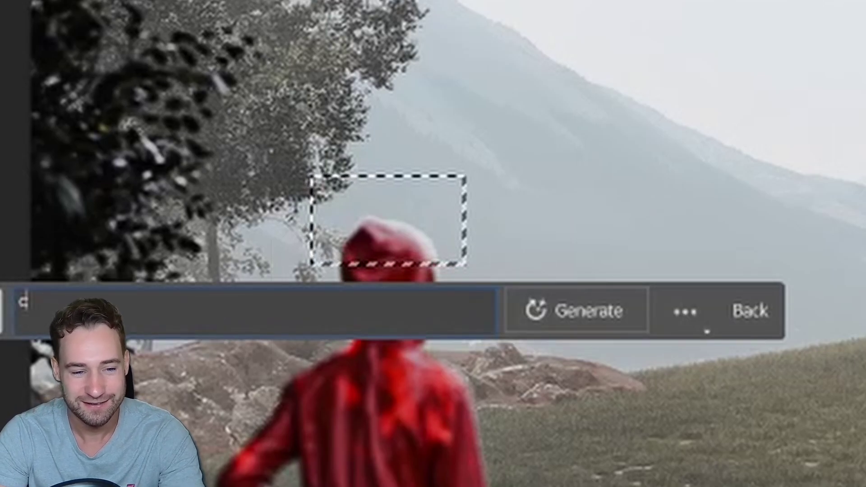
type("crown")
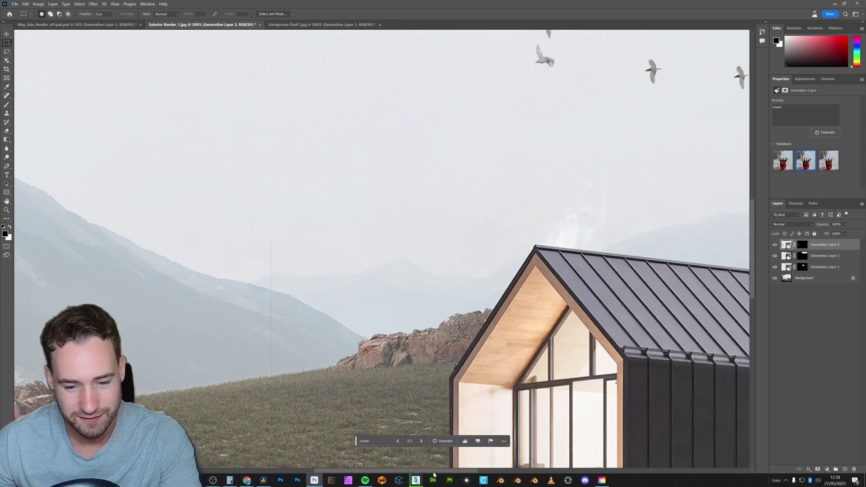
Target Generative Layer 3's mask with a black brush and paint out stray generated bits.
left_click_drag(434, 471, 350, 471)
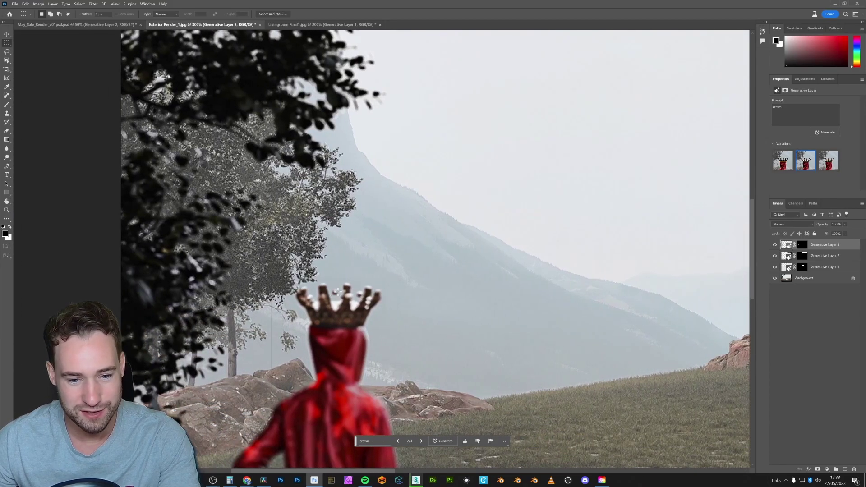
key("ctrl+\\")
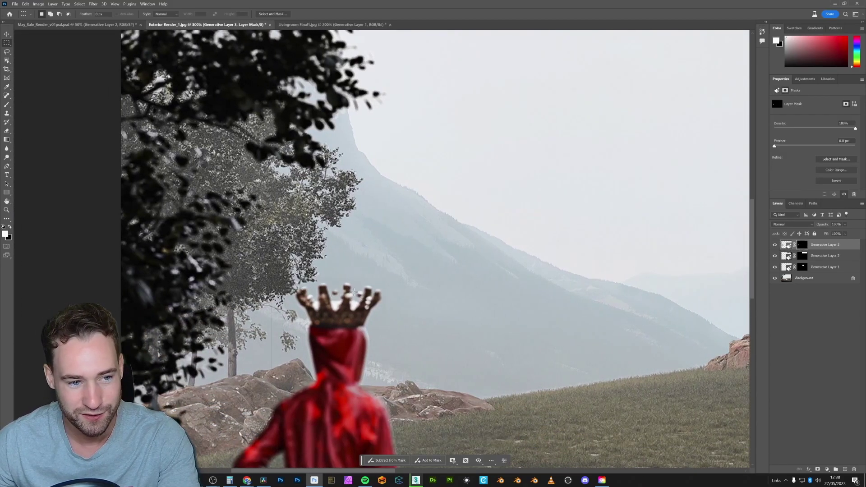
key("b")
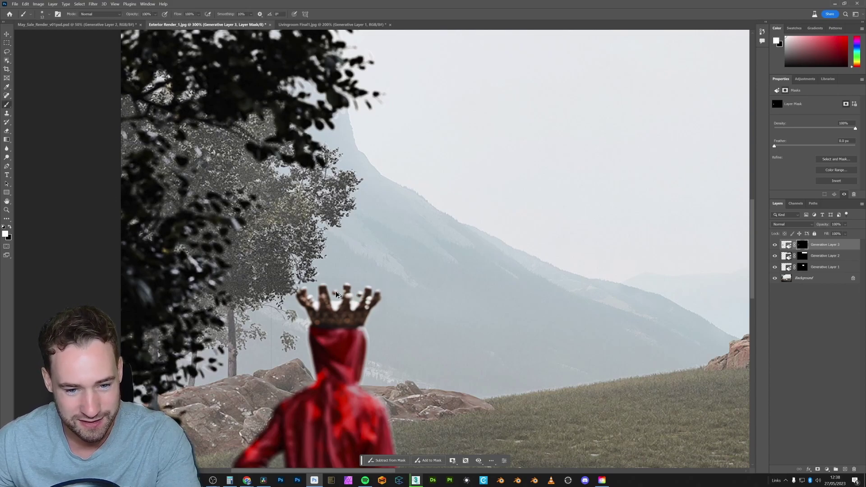
key("x")
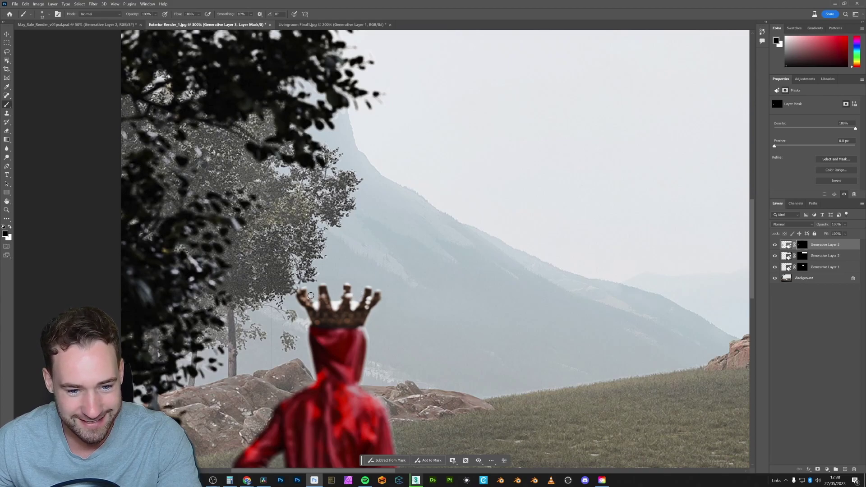
scroll(346, 263, "down", 5)
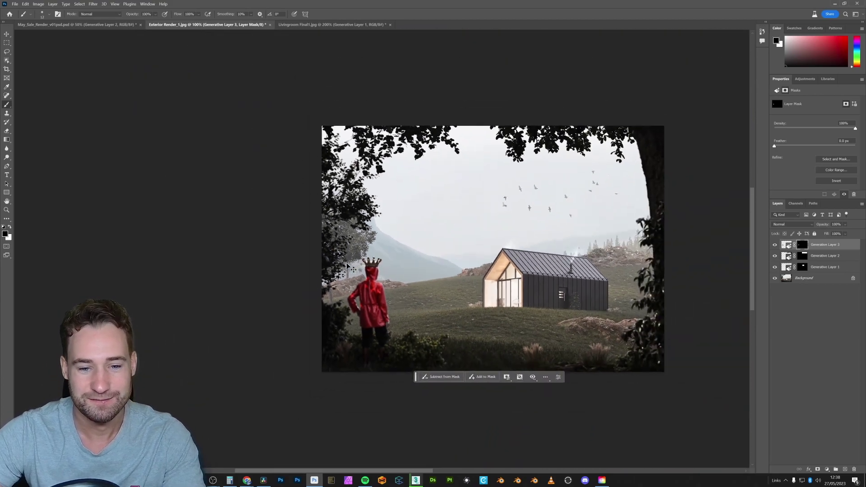
key("ctrl+1")
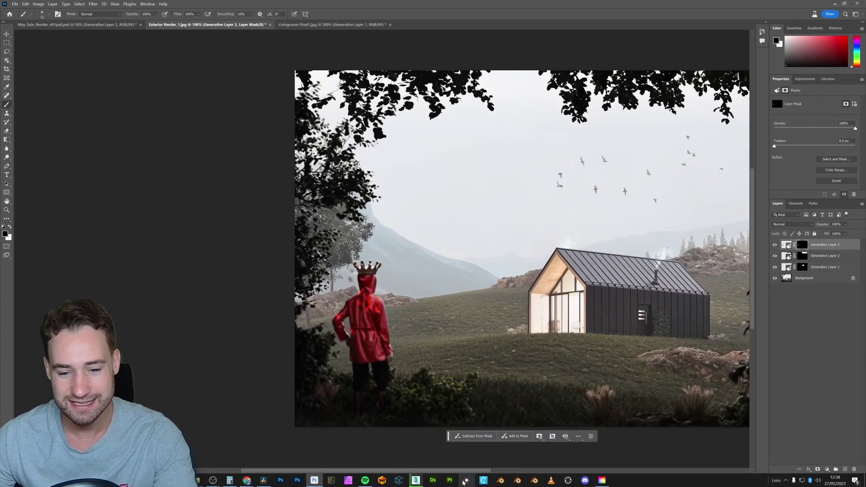
left_click_drag(471, 470, 519, 467)
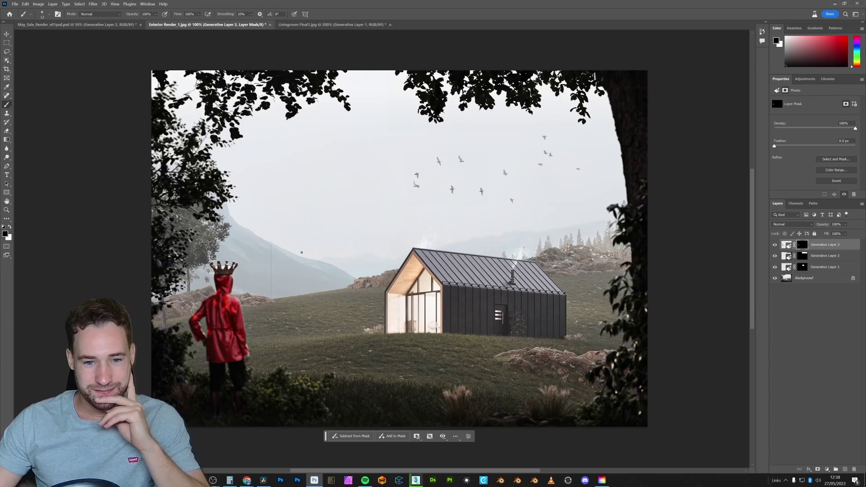
Select a tall patch of sky left of centre and generate 'a small hot air balloon in the distance'.
key("m")
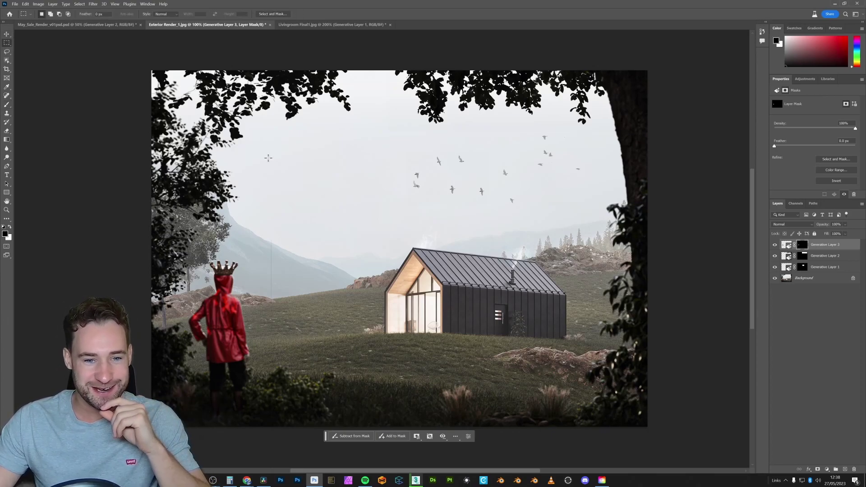
left_click_drag(268, 157, 311, 219)
left_click(239, 229)
type("a")
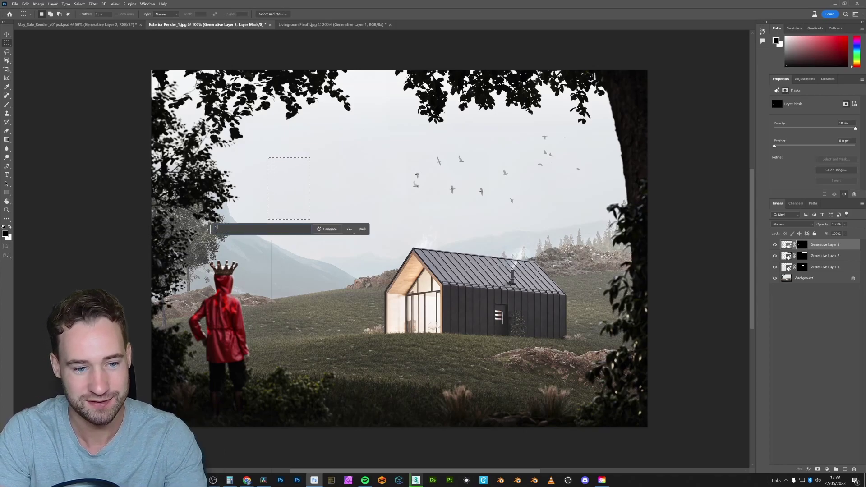
type(" small hu")
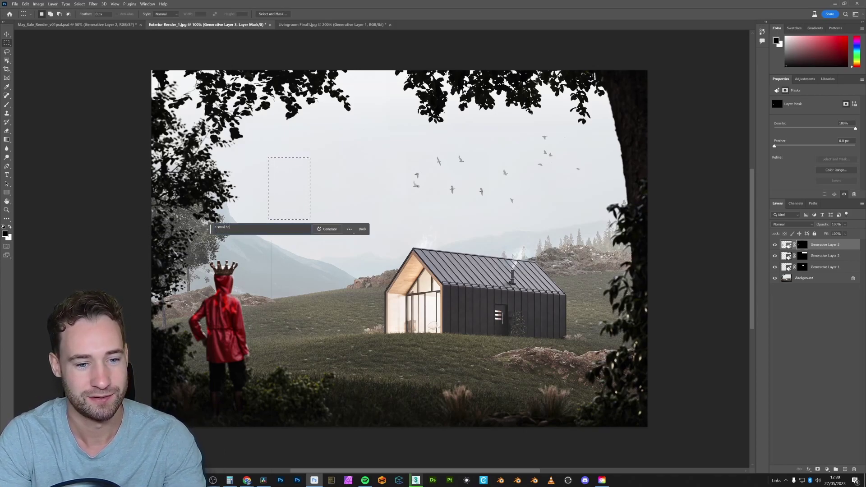
key("BackSpace")
type("ot air balloon in t")
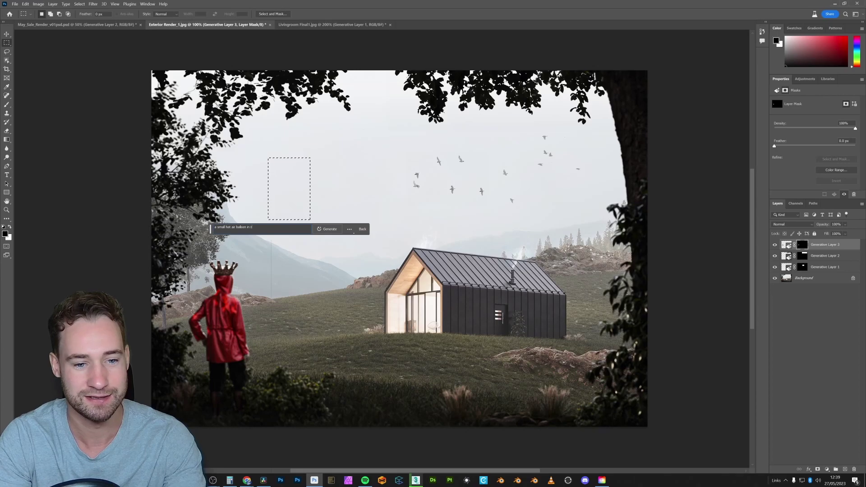
type("he distance")
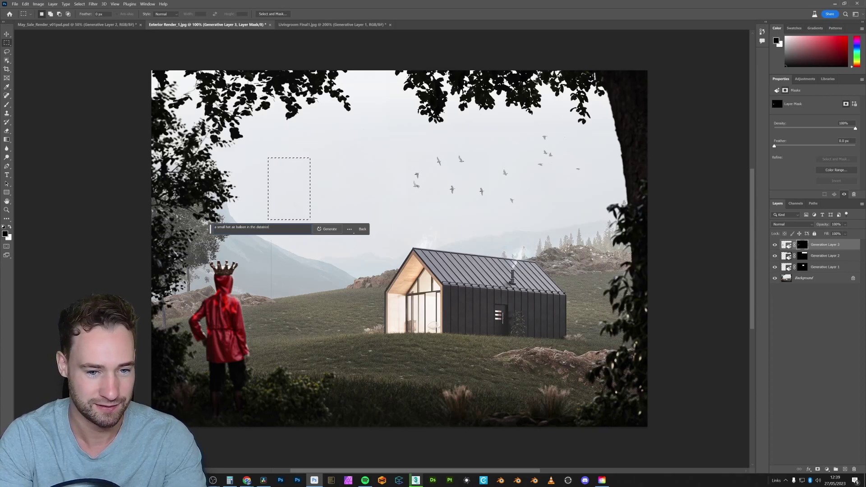
key("Return")
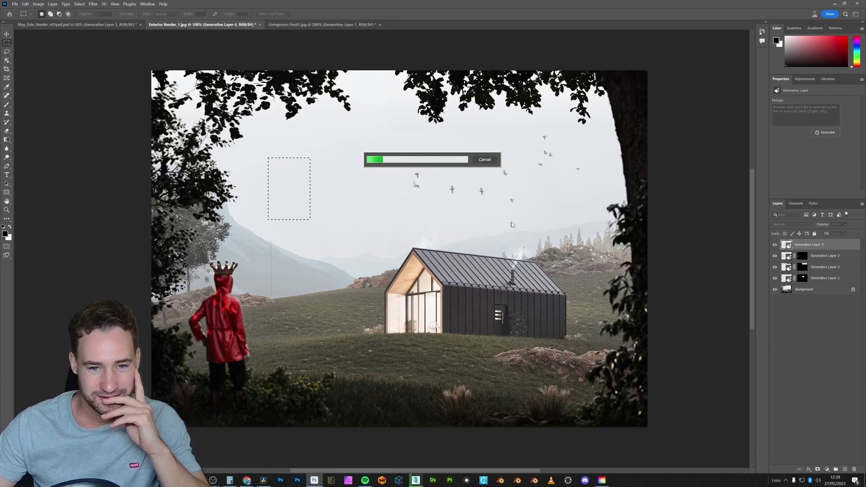
Choose the dark balloon variation and move the Contextual Task Bar below the image.
left_click(278, 231)
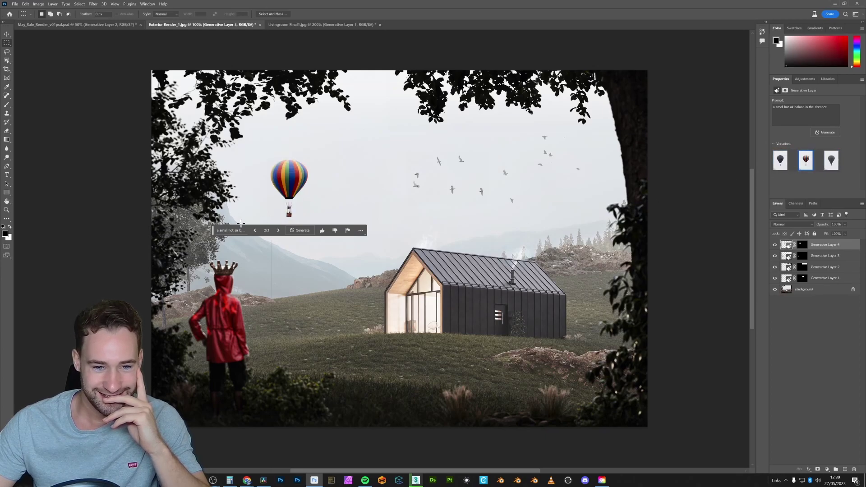
left_click(780, 166)
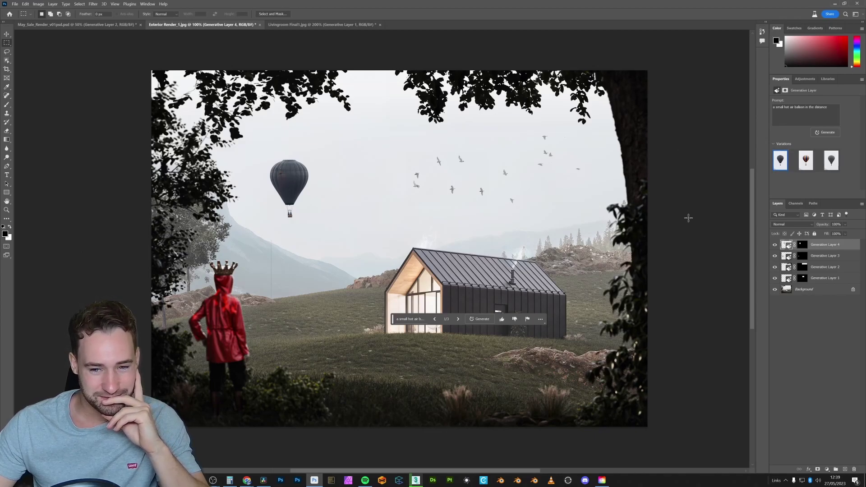
left_click_drag(392, 322, 354, 440)
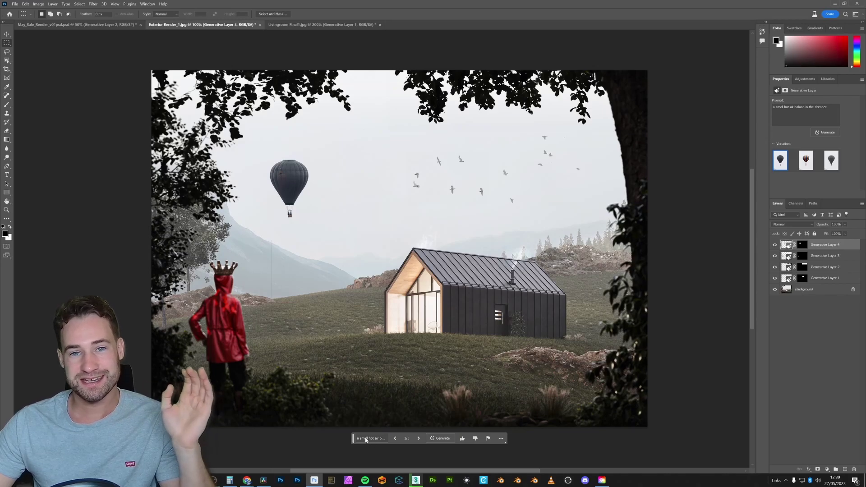
left_click_drag(354, 442, 349, 446)
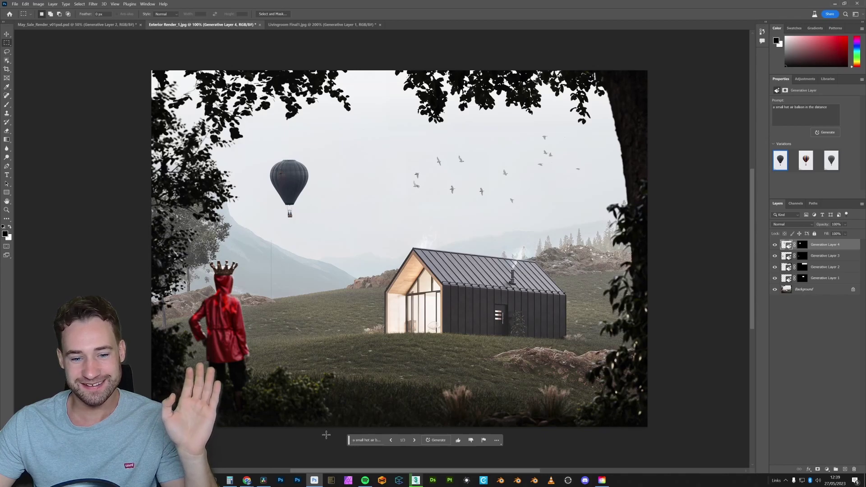
left_click_drag(348, 443, 347, 443)
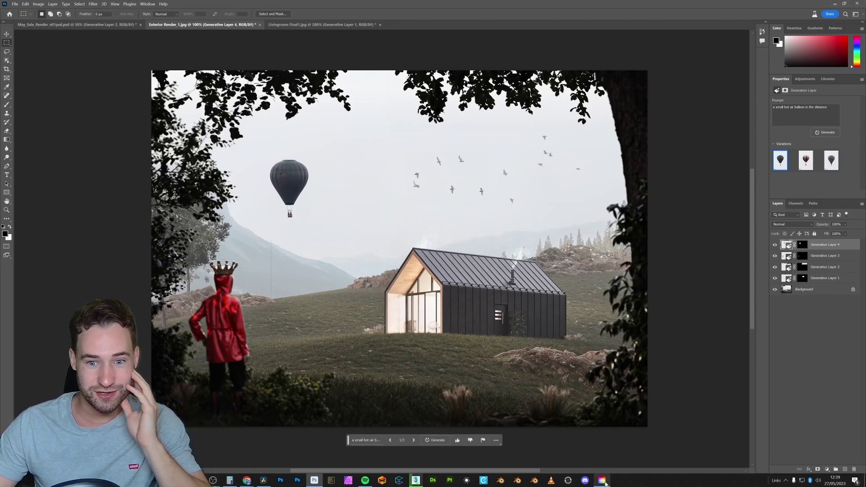
mouse_move(604, 480)
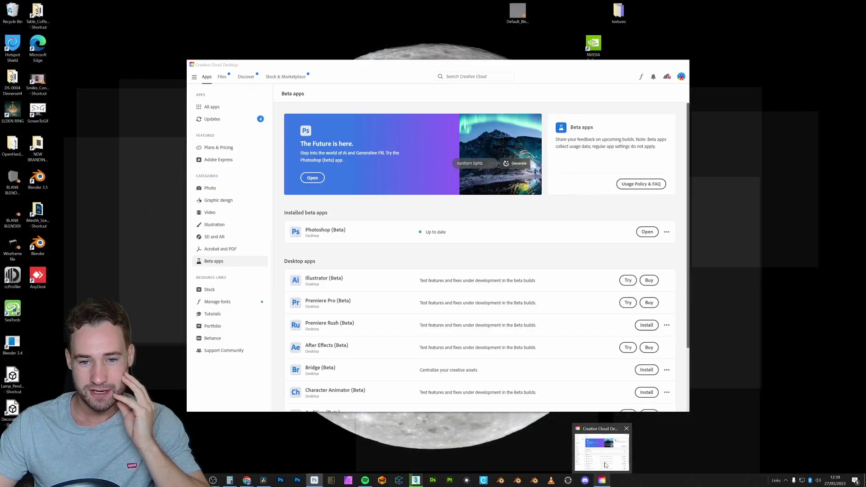
left_click(602, 450)
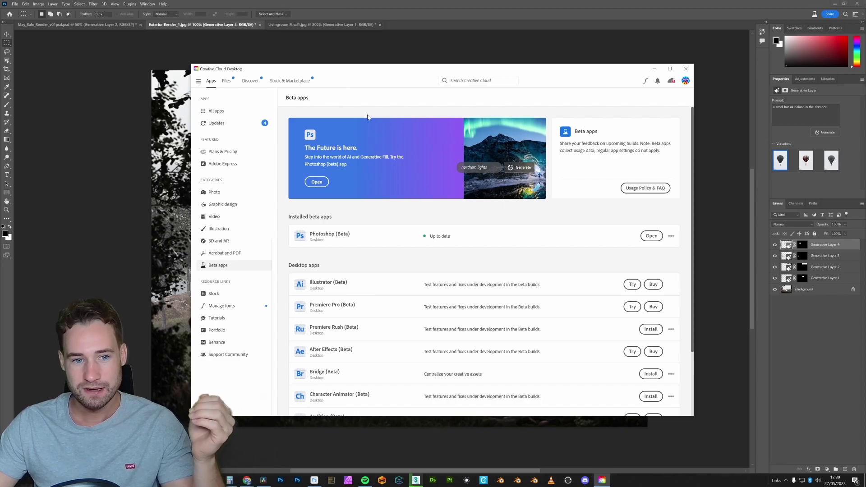
left_click(235, 113)
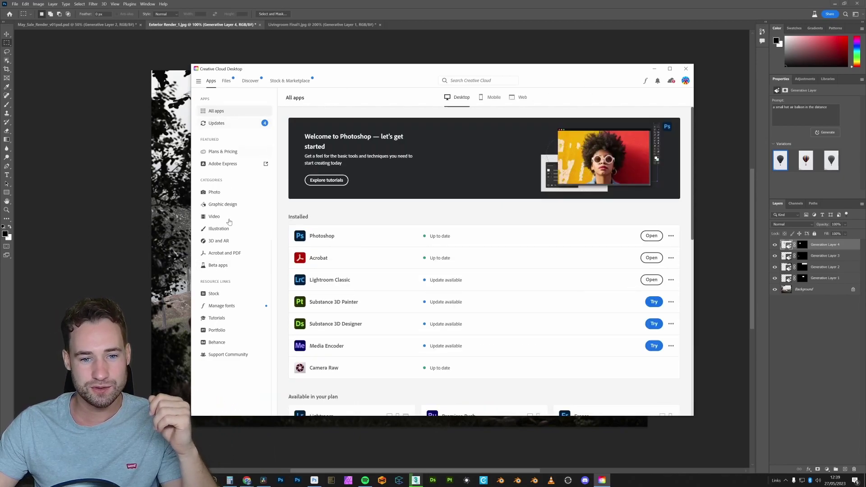
left_click(220, 270)
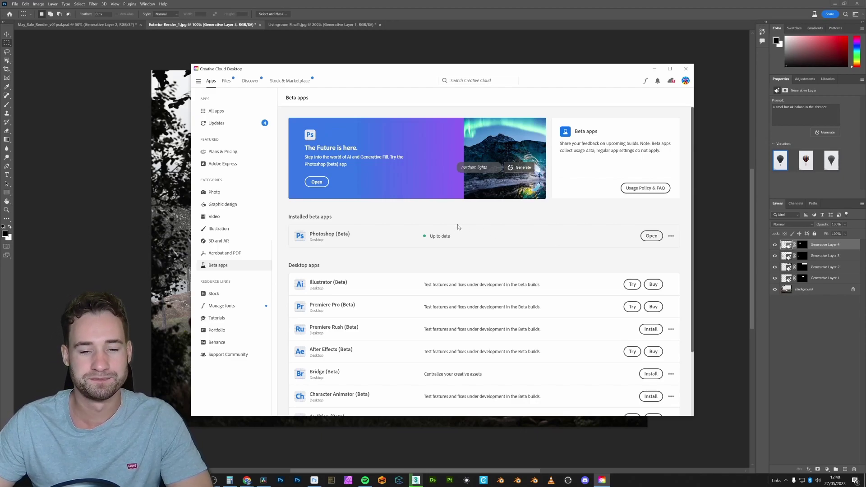
key("alt+Tab")
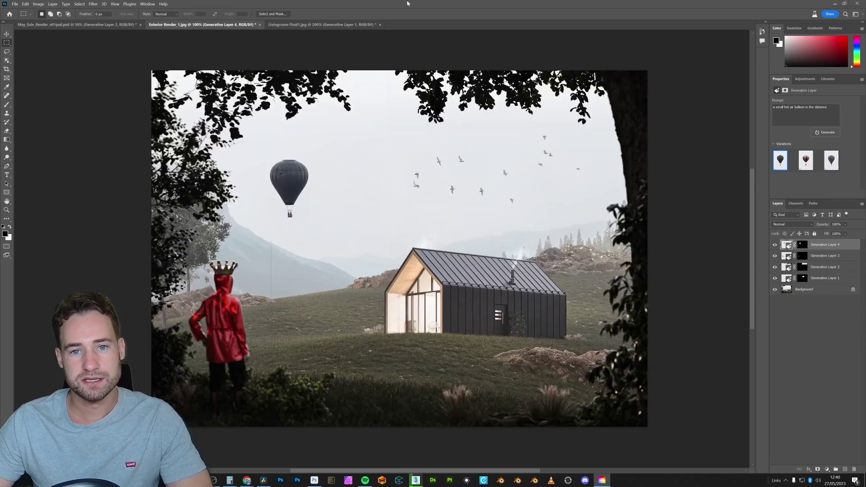
Mark a sky area, then read through the 'Generative Fill Button greyed out' forum thread.
left_click_drag(333, 179, 418, 220)
key("alt+Tab")
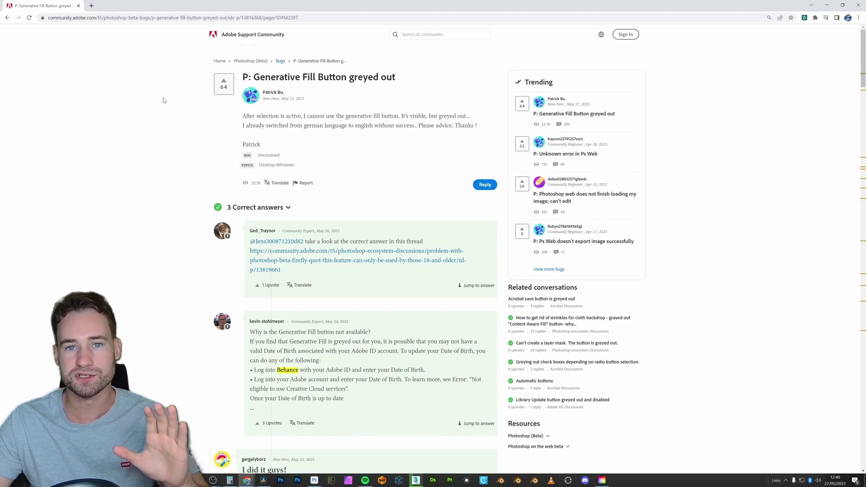
scroll(168, 99, "down", 4)
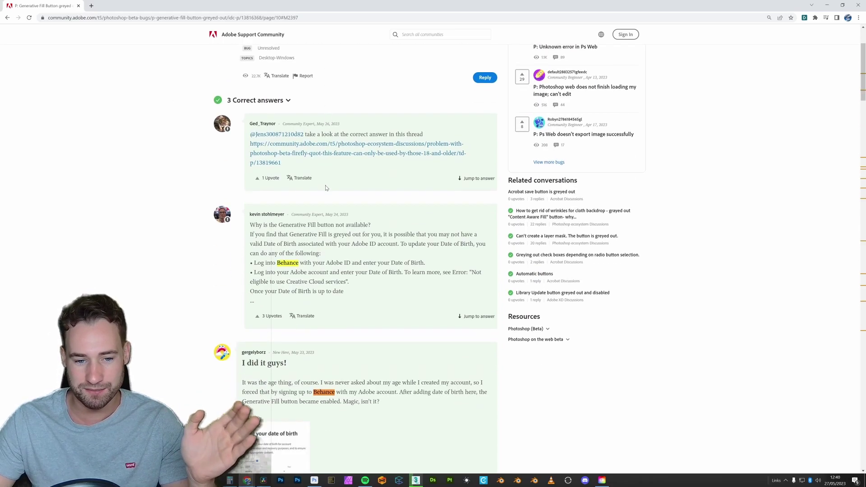
left_click_drag(266, 201, 285, 191)
left_click(285, 191)
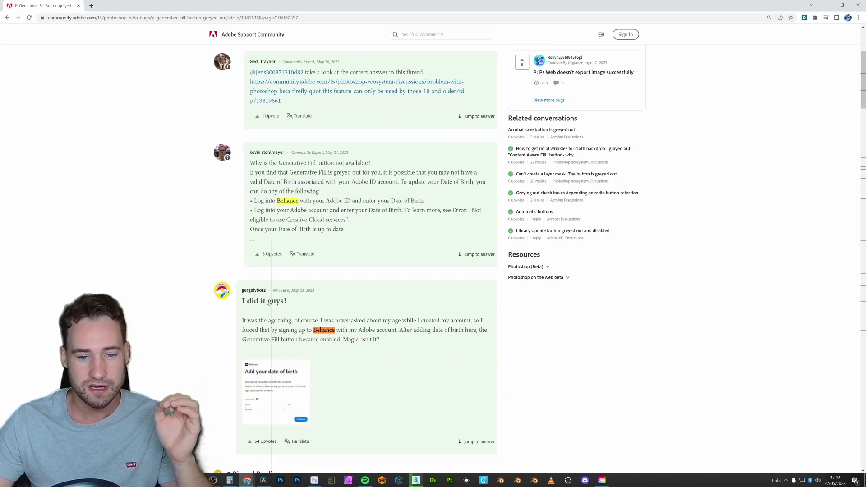
scroll(340, 272, "up", 4)
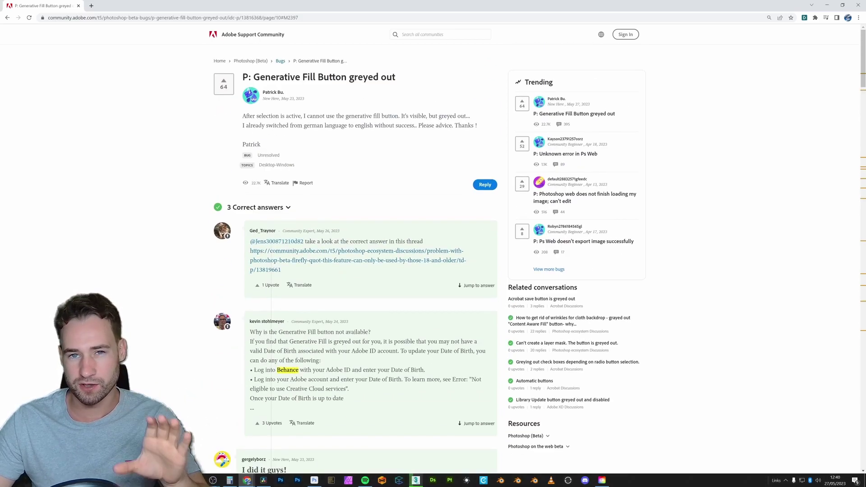
scroll(328, 236, "down", 4)
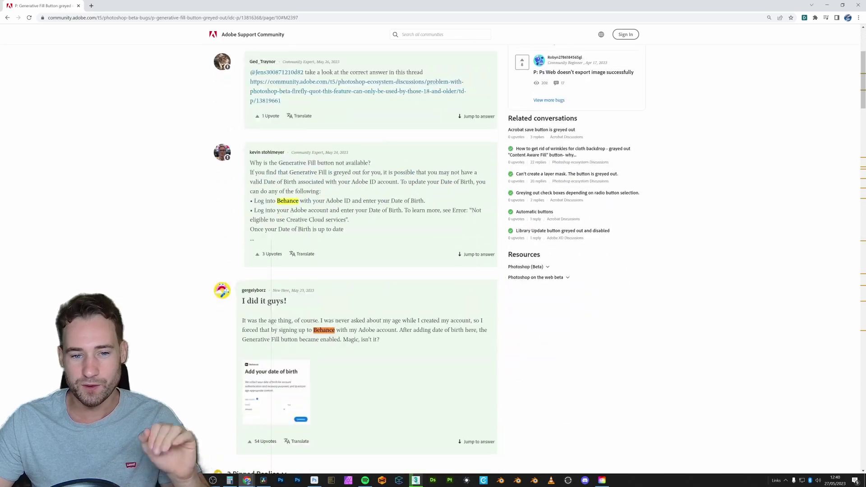
scroll(357, 241, "down", 18)
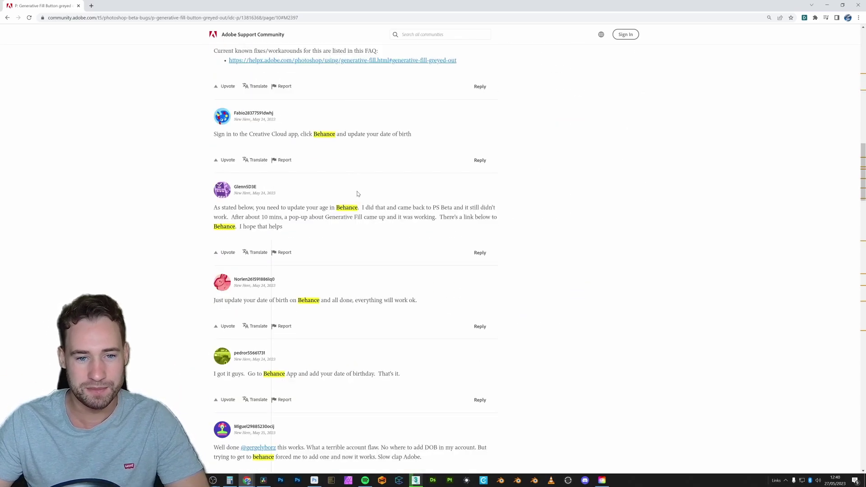
scroll(354, 198, "up", 20)
Back in Photoshop, try generating 'a dort bike leaning' by the cabin wall, then undo it.
left_click(829, 5)
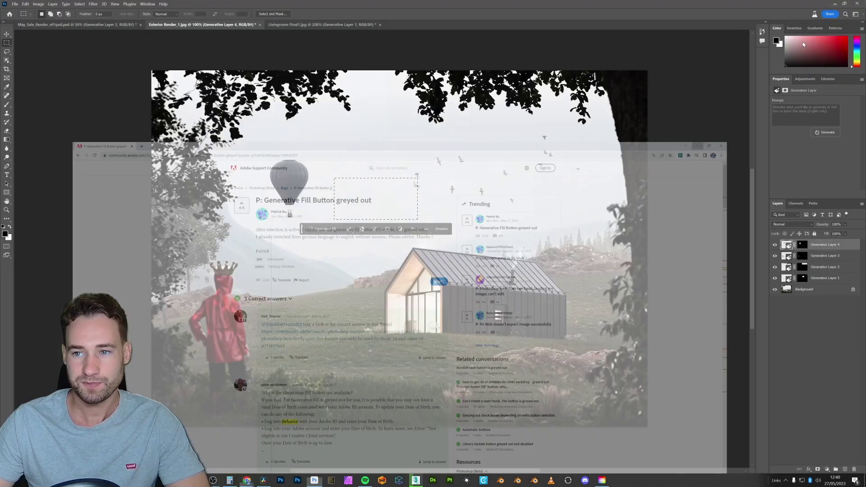
key("ctrl+d")
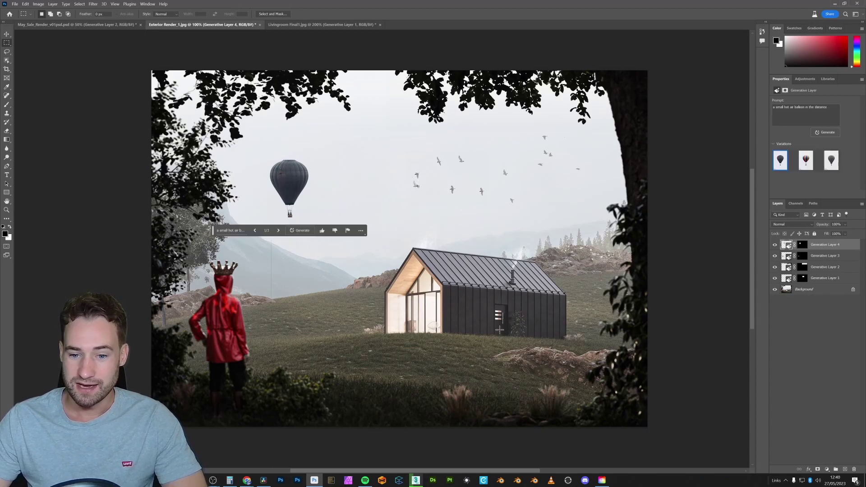
left_click_drag(446, 310, 493, 344)
left_click(417, 353)
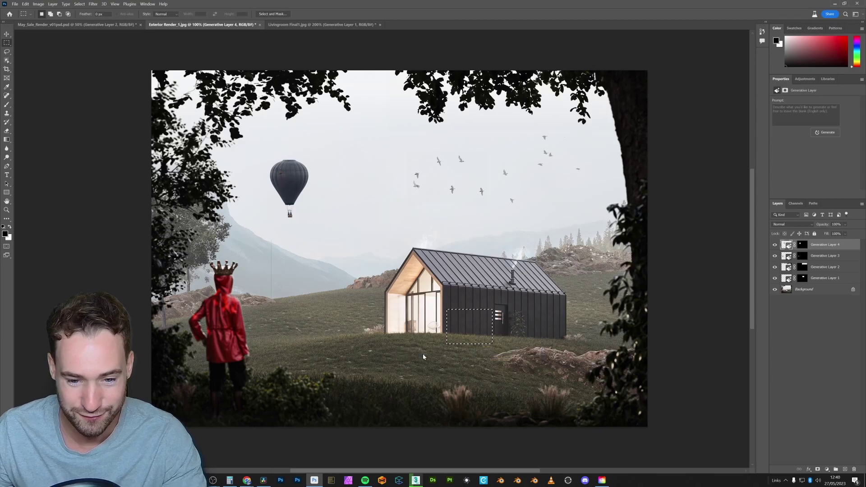
type("a dort bike leaning against the wal")
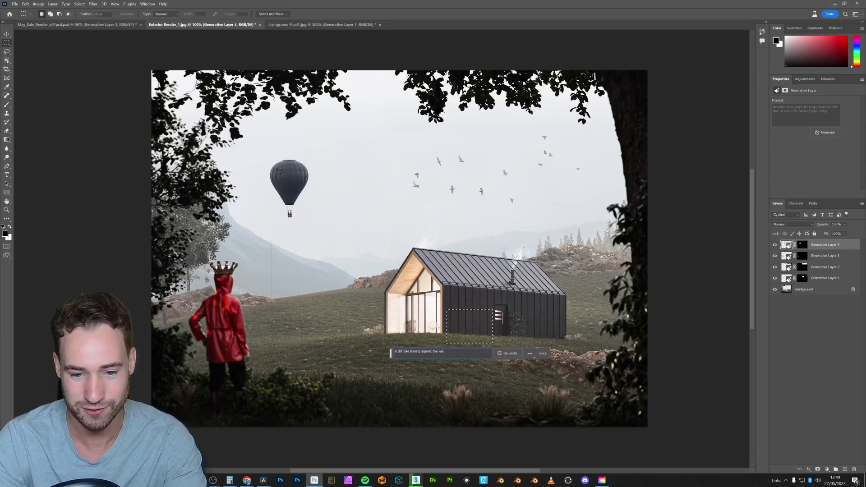
key("Return")
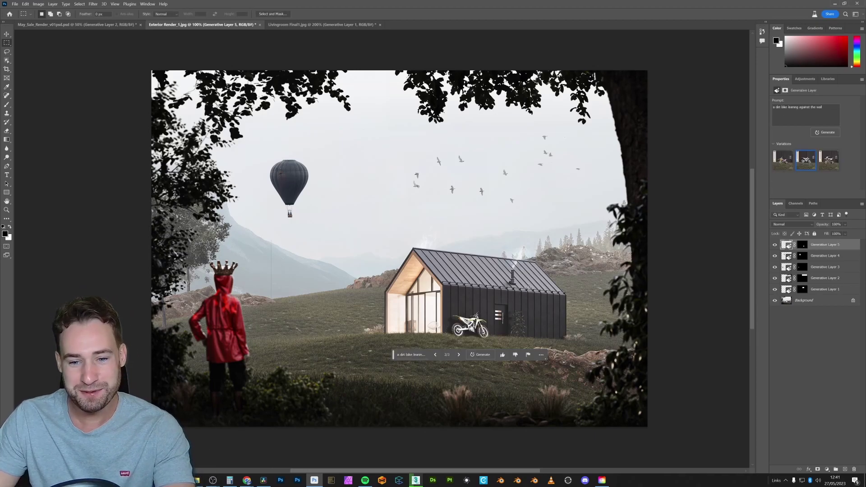
key("ctrl+z")
key("ctrl+z")
key("ctrl+z")
key("ctrl+z")
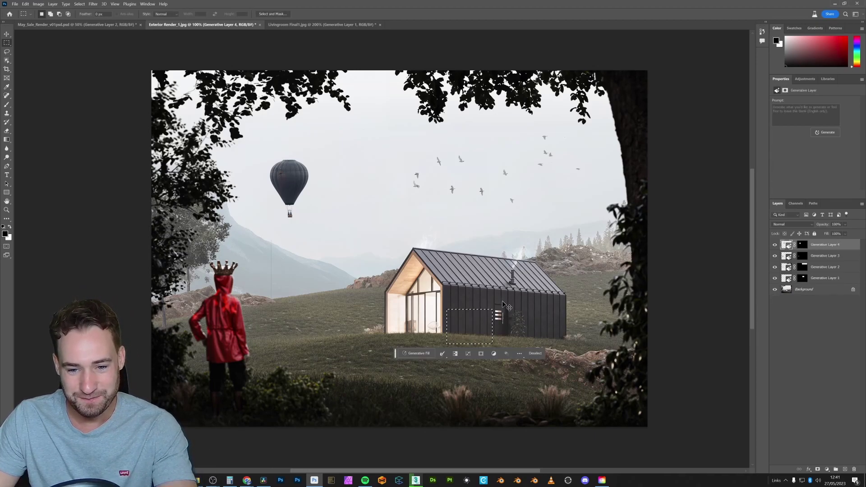
key("ctrl+z")
Generate 'a dort bike leaning agiinst the wall' in a smaller area and keep the red-and-white variation.
left_click_drag(482, 336, 451, 317)
left_click(408, 345)
type("a")
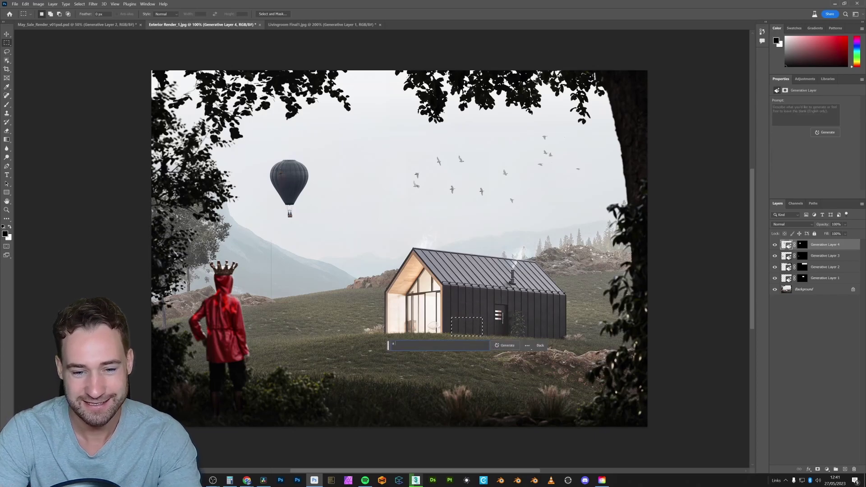
type(" dort bike lea")
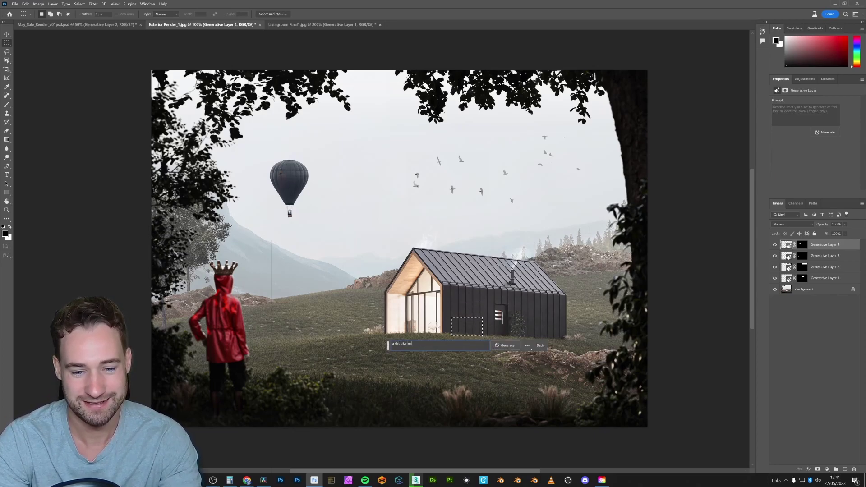
type("ning agi")
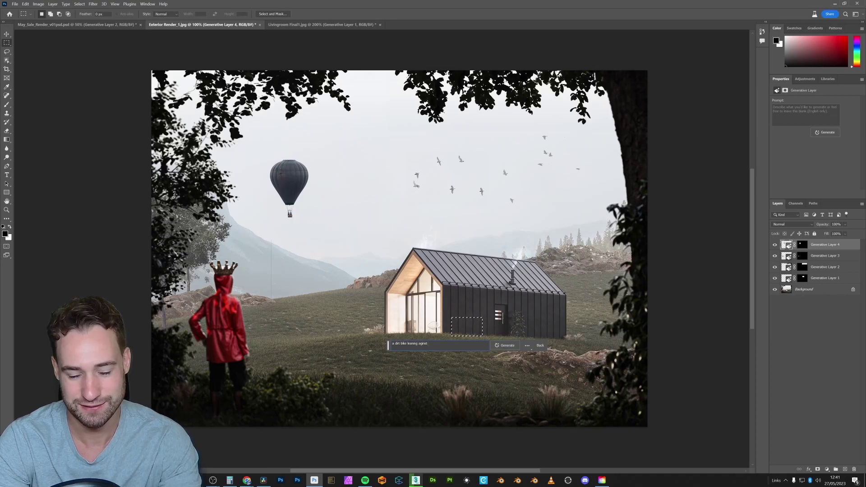
type("inst the wal")
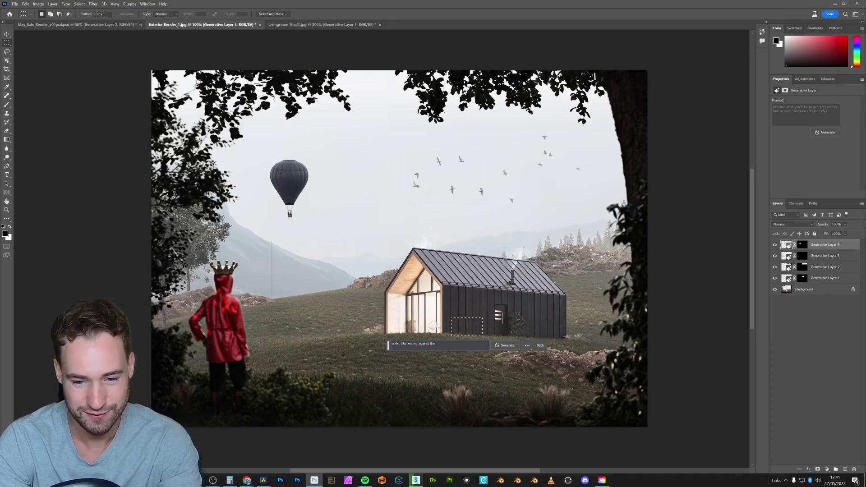
type("l")
key("Return")
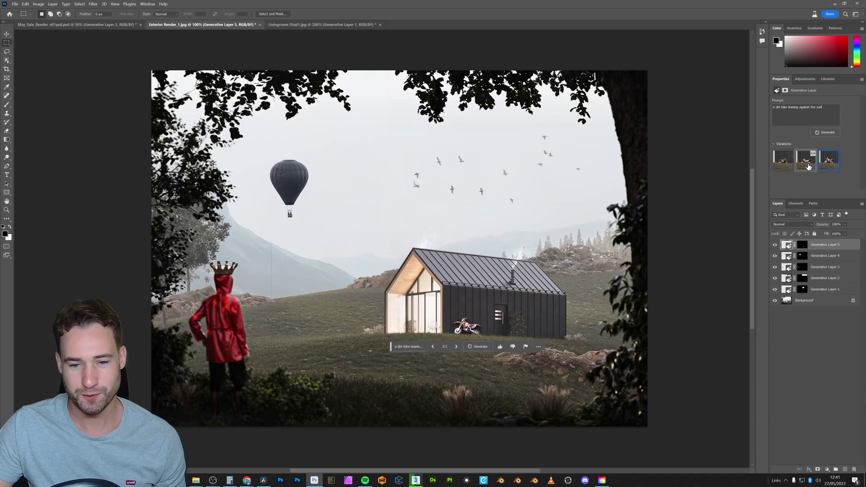
left_click(799, 164)
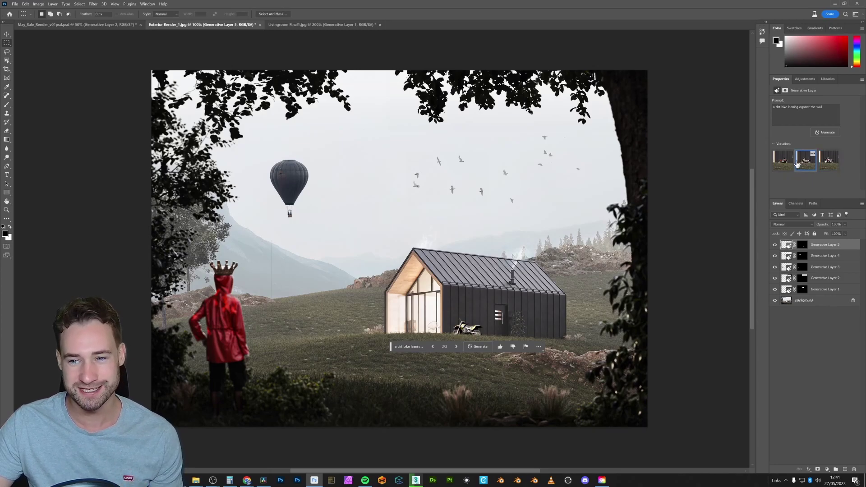
left_click(782, 160)
left_click(829, 160)
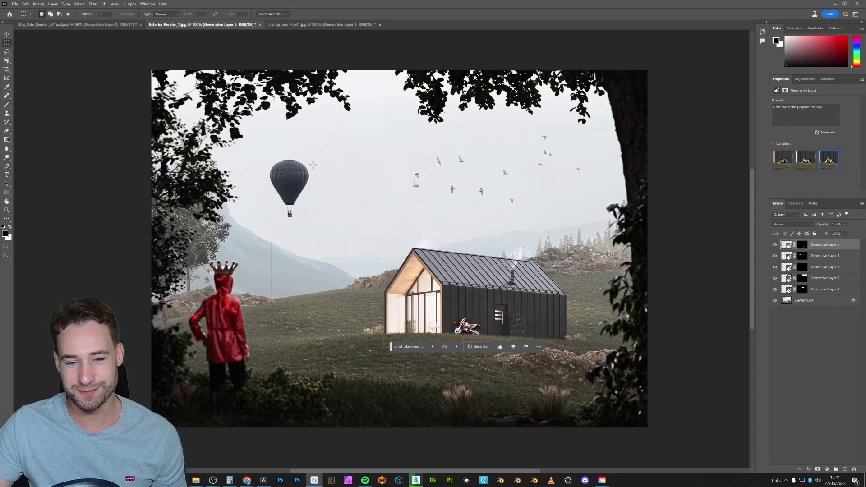